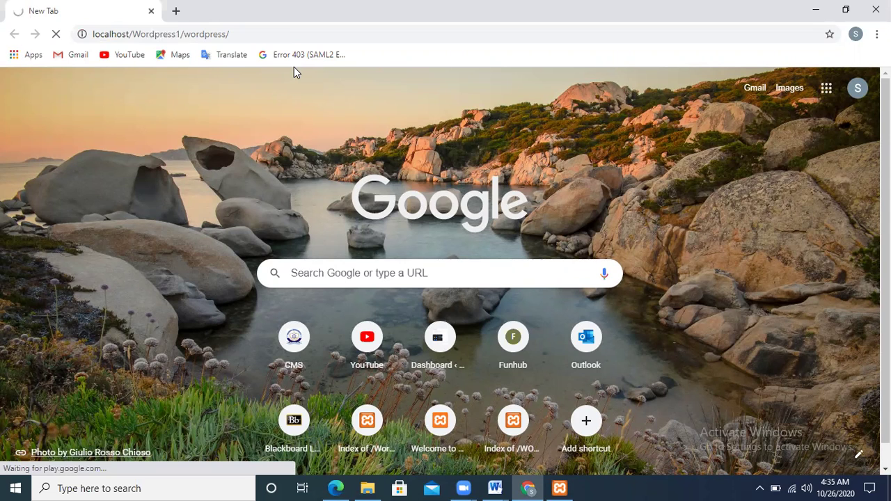
- Open a second tab and load localhost/Wordpress1/wordpress/wp-admin/
click(176, 11)
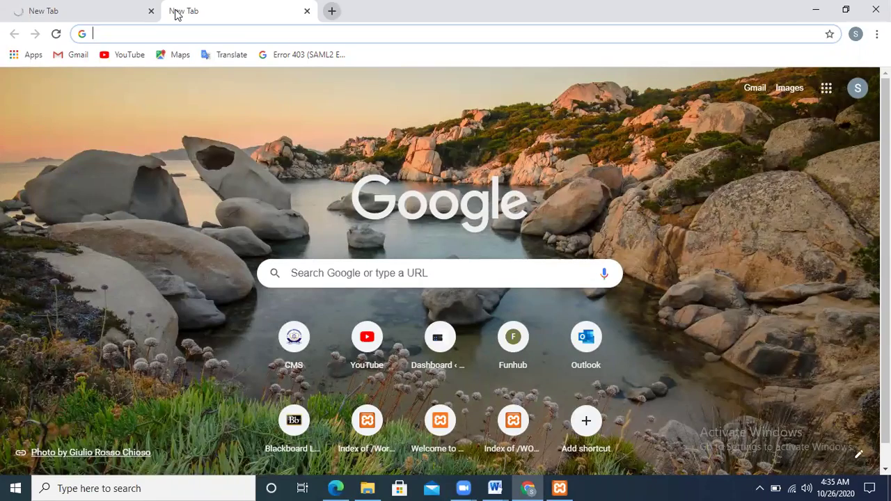
text(lo)
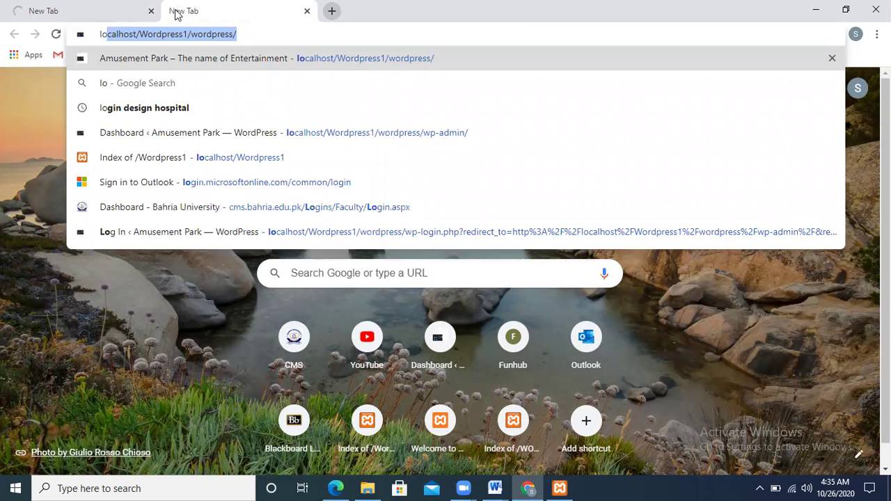
key(Right)
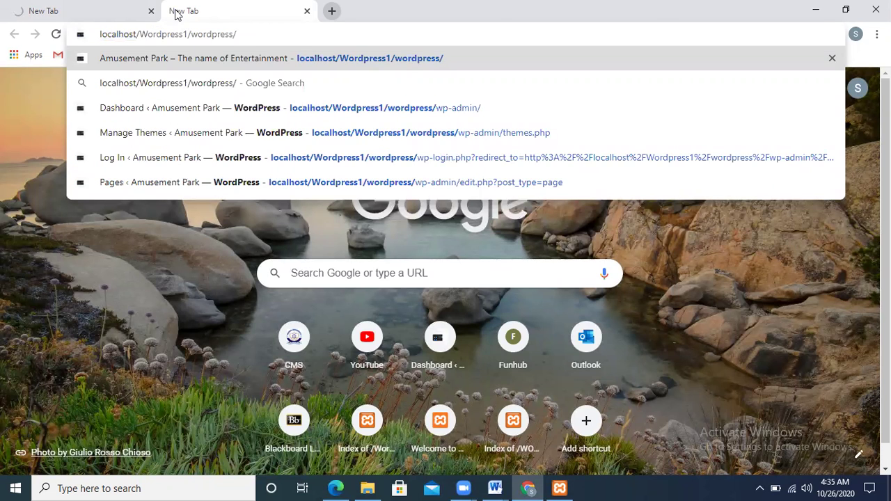
key(Down)
key(Down)
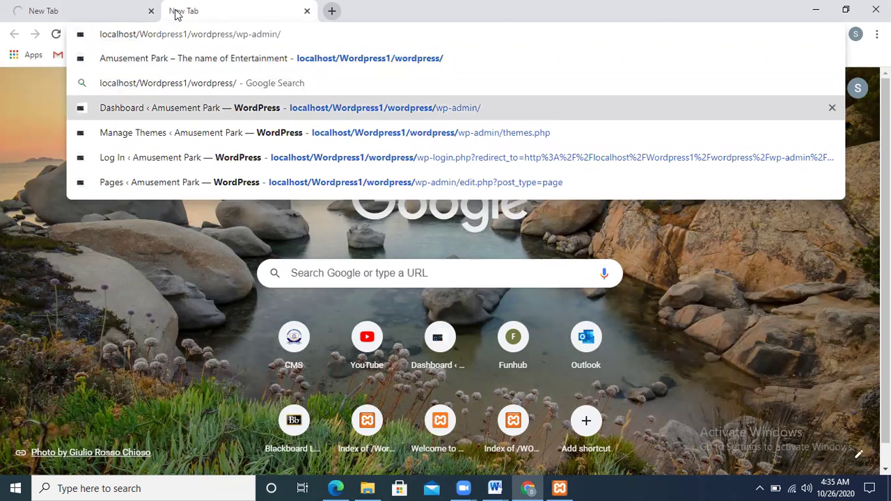
key(Return)
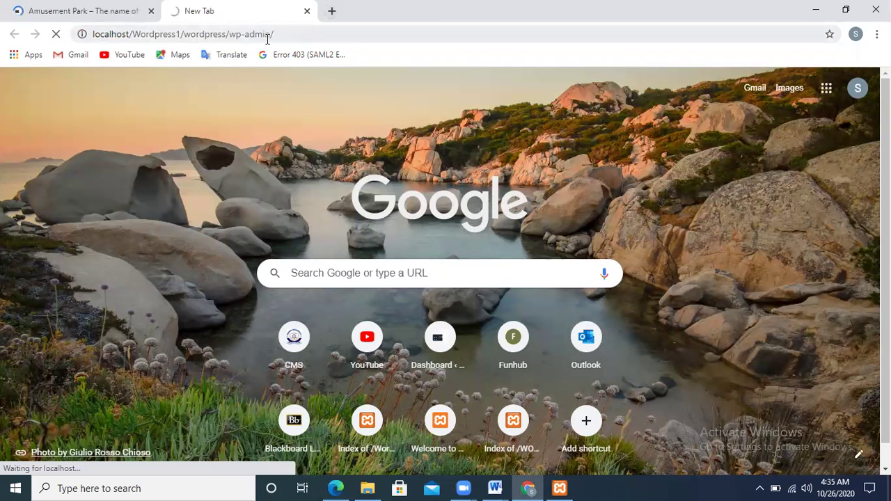
- Mark the wp-admin part of the address, glance at the home page, then return to the login tab
drag(270, 38, 231, 40)
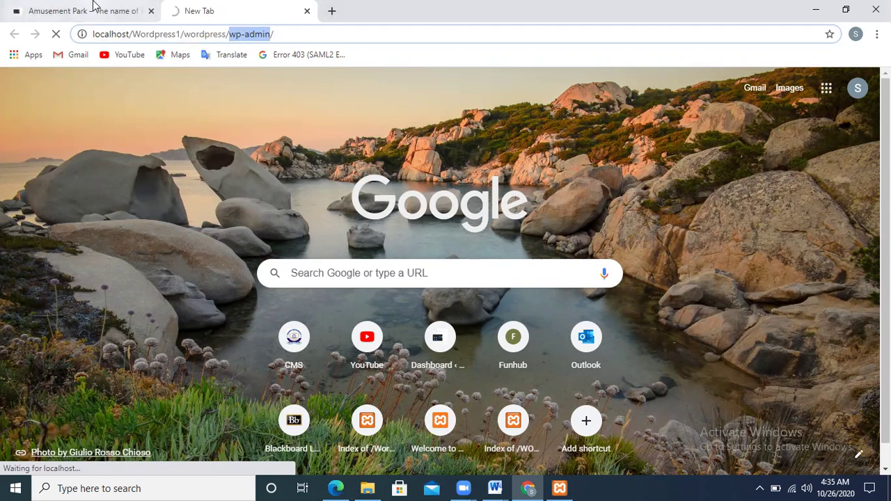
click(92, 7)
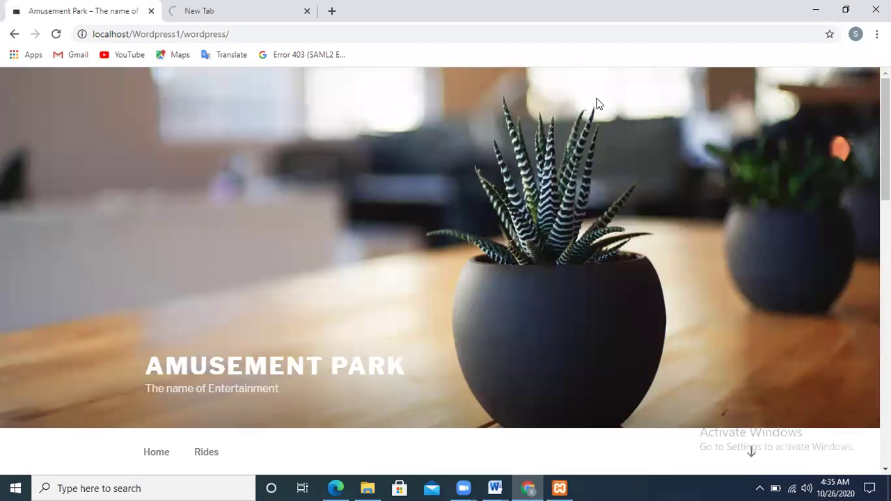
scroll(446, 268, down, 10)
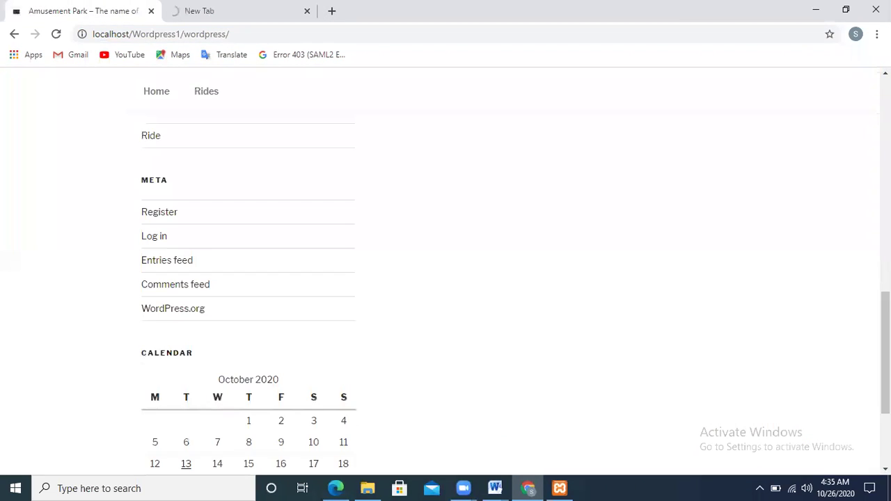
scroll(446, 267, up, 5)
scroll(390, 85, up, 5)
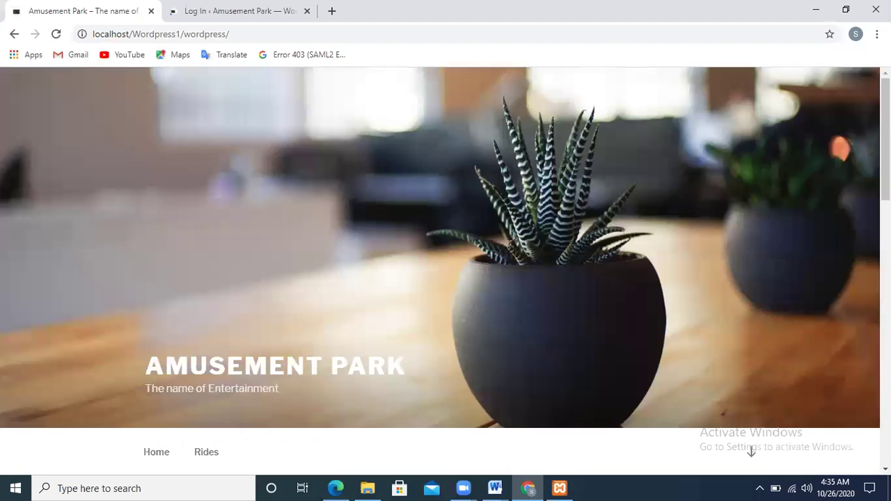
click(273, 23)
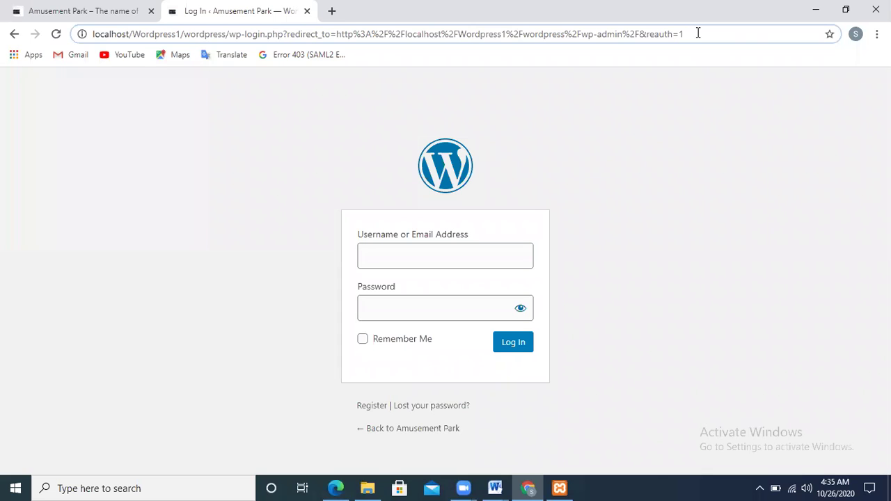
drag(698, 33, 252, 34)
key(End)
- Edit the home page's address, highlight the login address's wp- part, then return to the home page
click(86, 10)
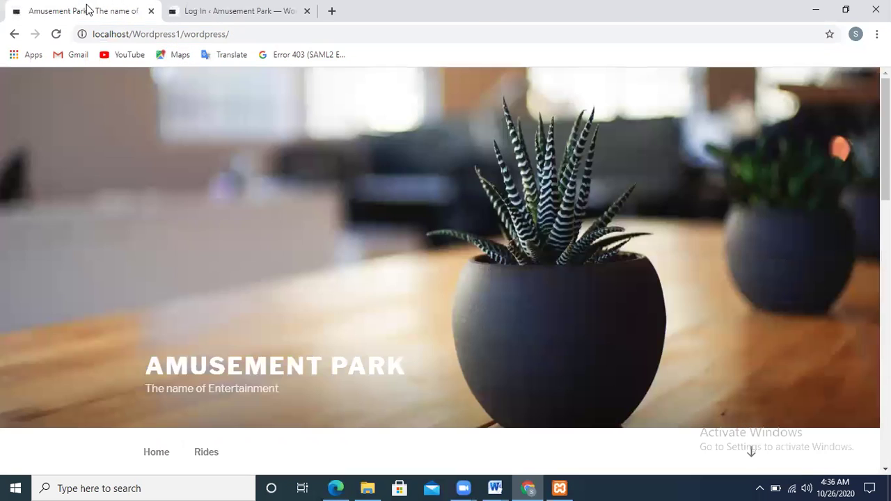
click(241, 35)
click(240, 35)
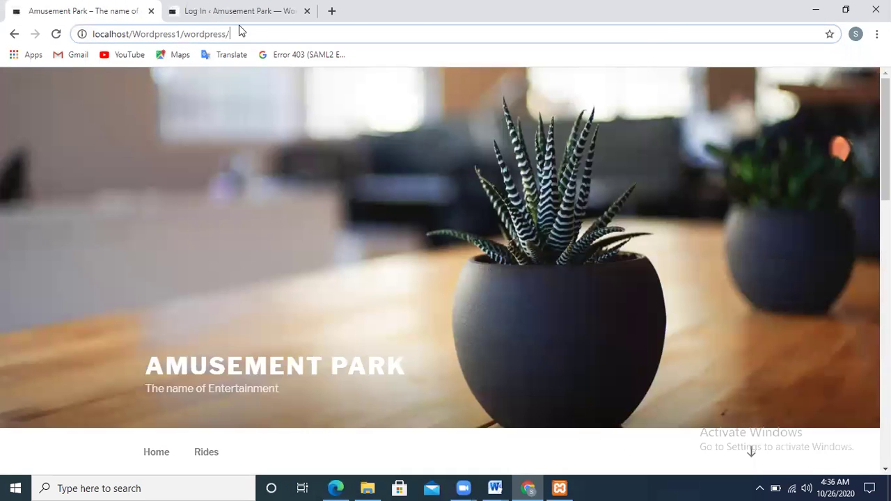
click(230, 9)
drag(229, 38, 247, 40)
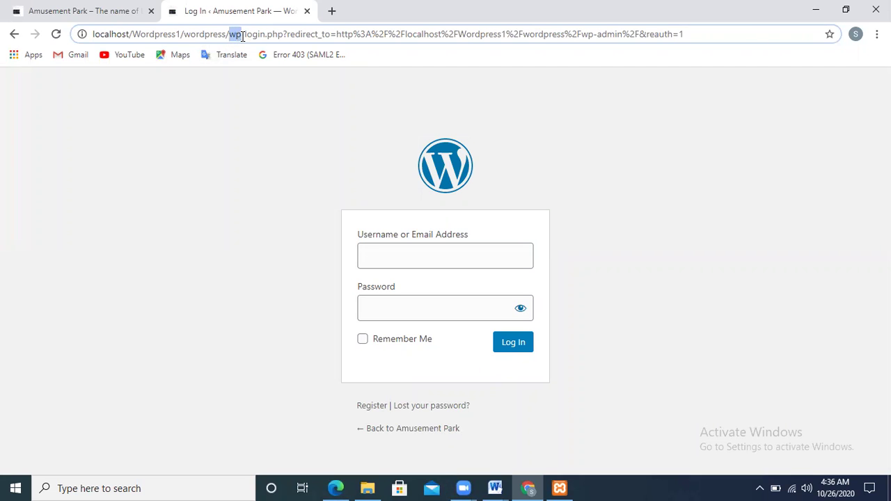
click(143, 6)
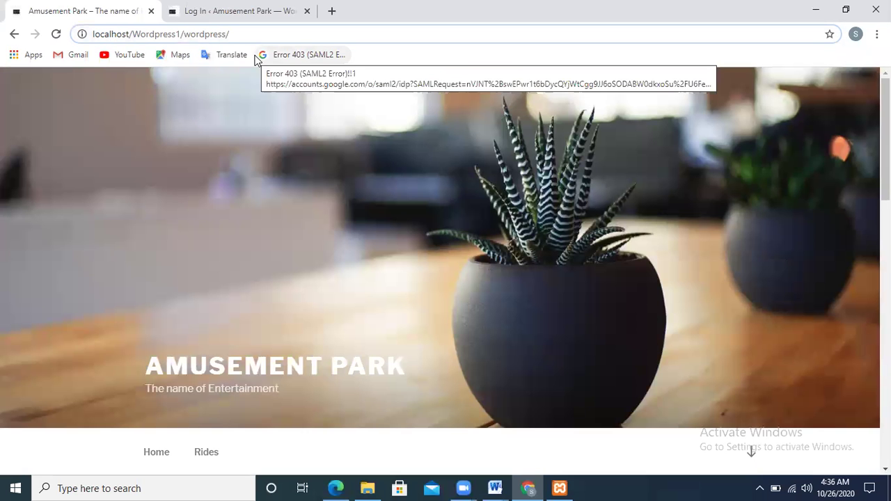
- Go to wp-admin and log in with the admin account's username and password
text(wp-admin/)
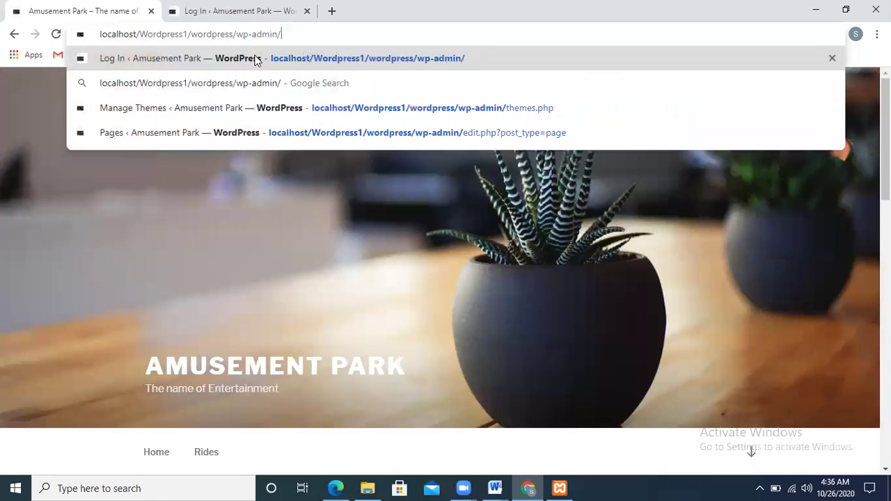
click(255, 60)
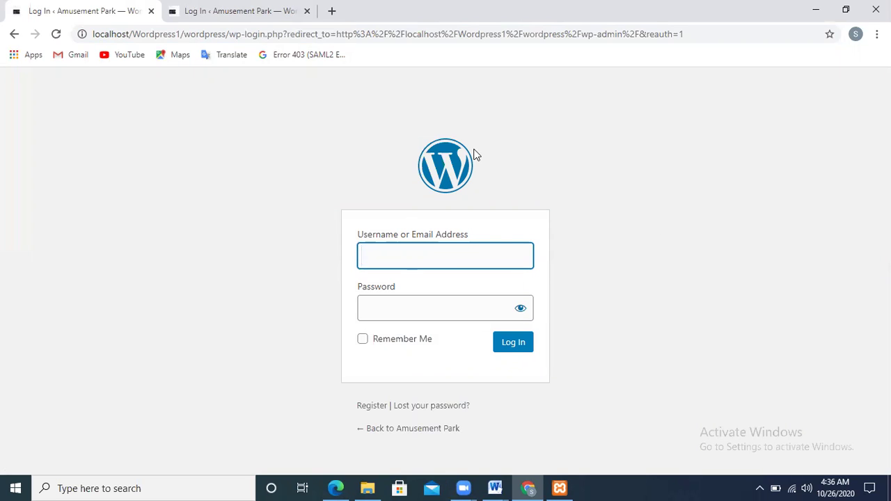
text(admin)
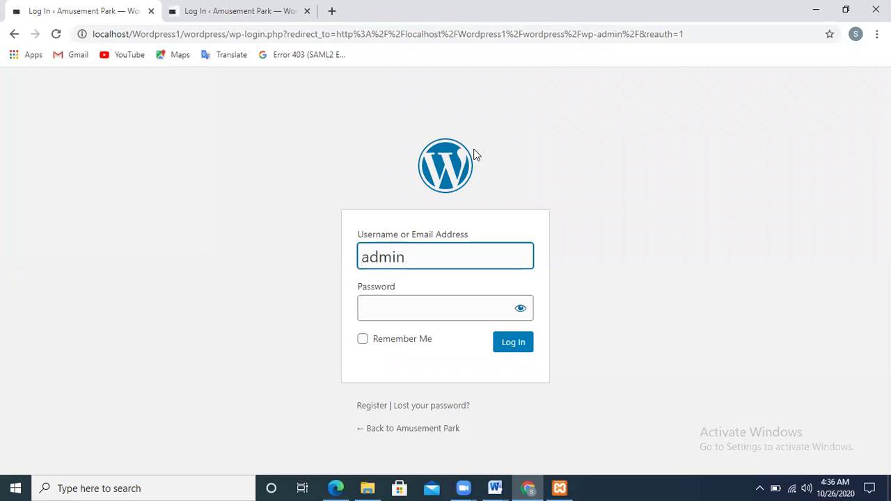
key(Tab)
text(****)
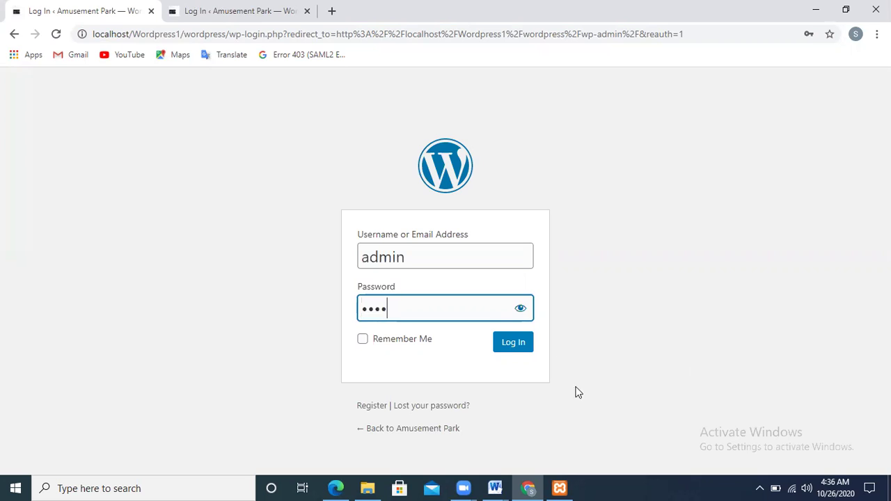
click(514, 342)
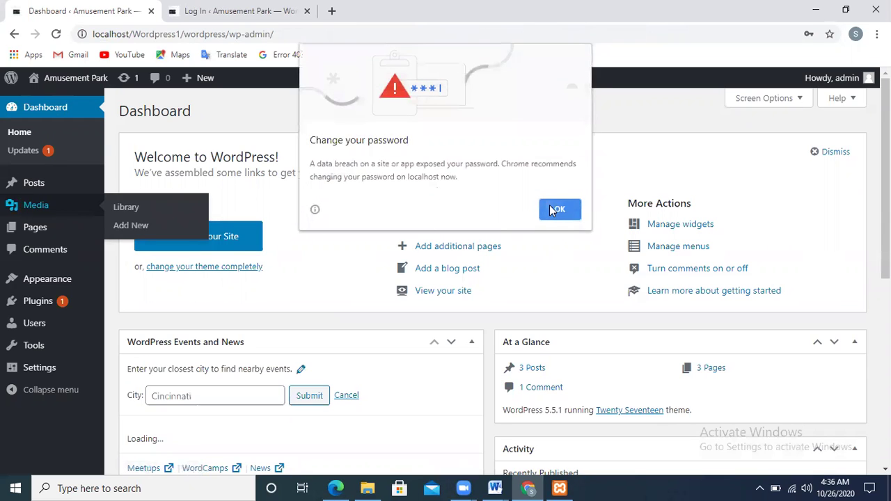
- Dismiss Chrome's password warning and go to Appearance > Themes
click(547, 210)
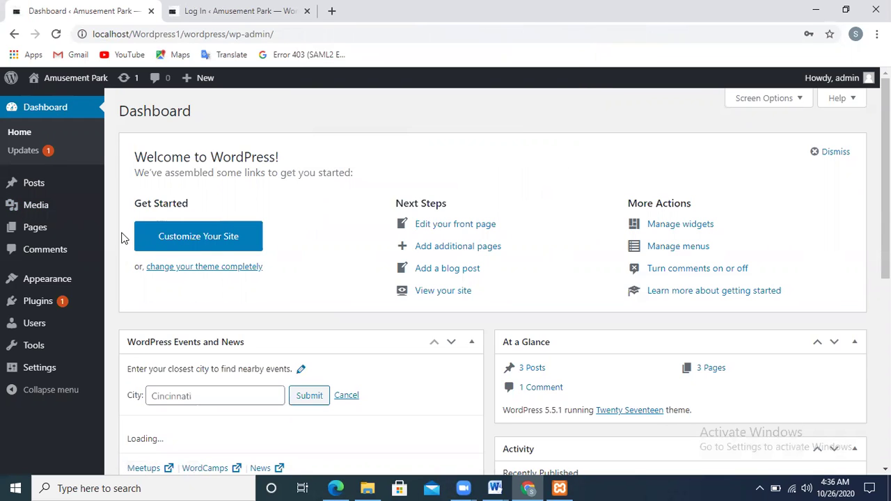
mouse_move(52, 313)
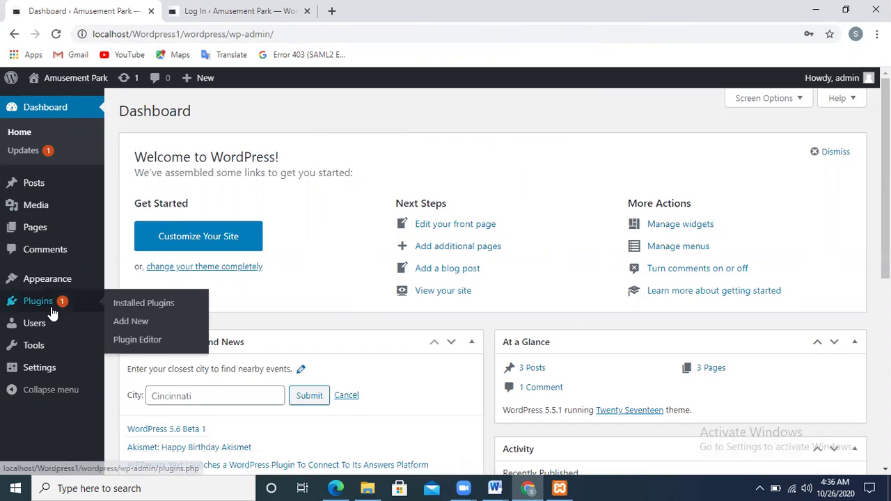
mouse_move(40, 289)
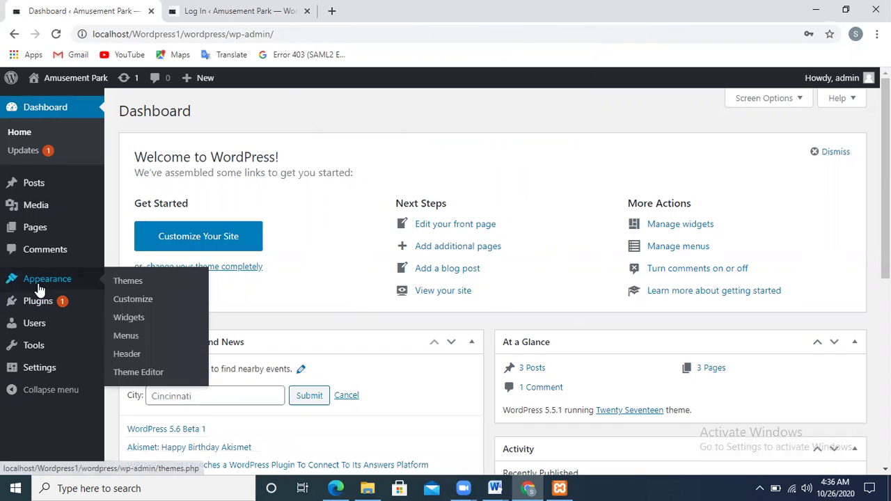
click(123, 291)
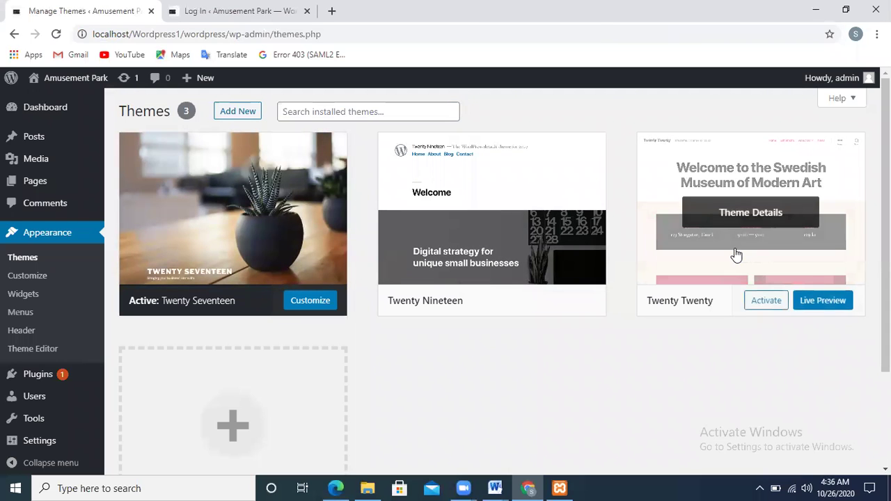
- Open the Add Themes page and scroll through the theme directory
click(230, 113)
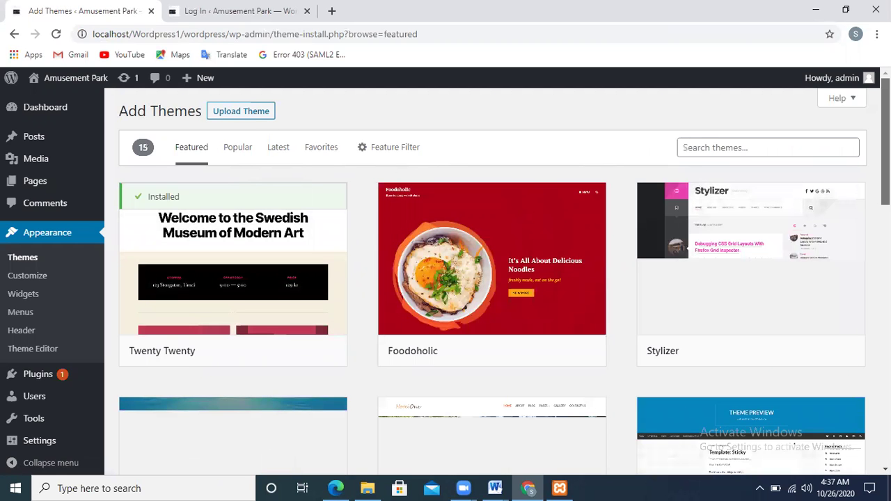
scroll(492, 278, down, 3)
scroll(492, 279, down, 5)
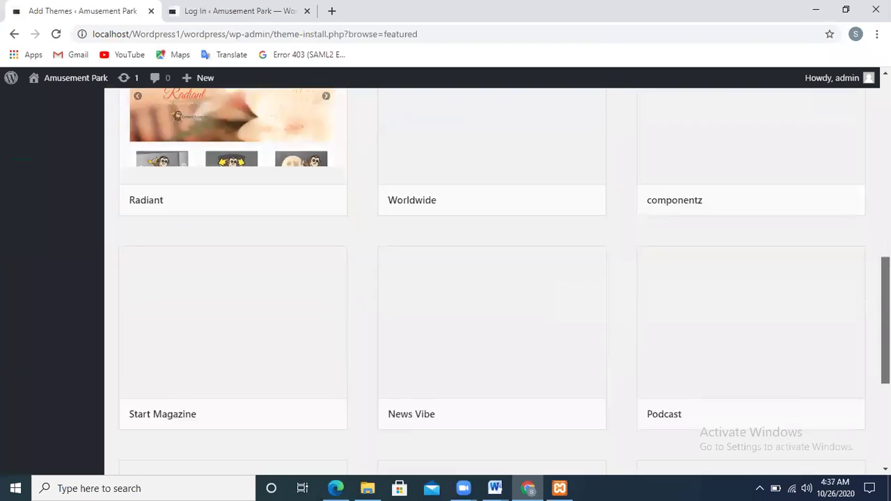
scroll(429, 169, up, 8)
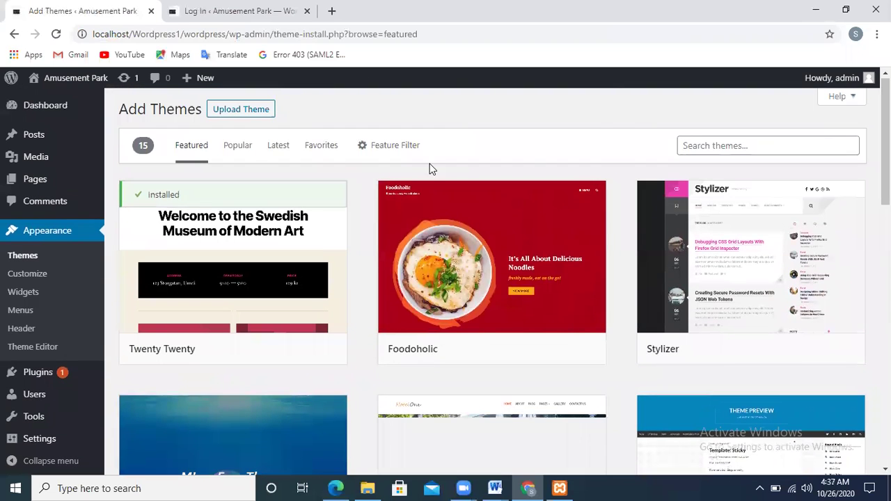
- Browse the Popular, Latest and Favorites tabs, then reveal the Feature Filter options
click(238, 144)
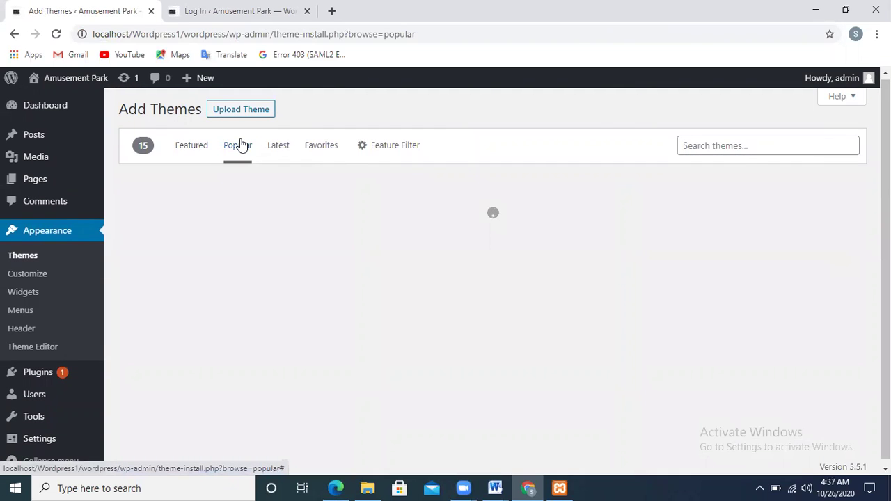
click(271, 149)
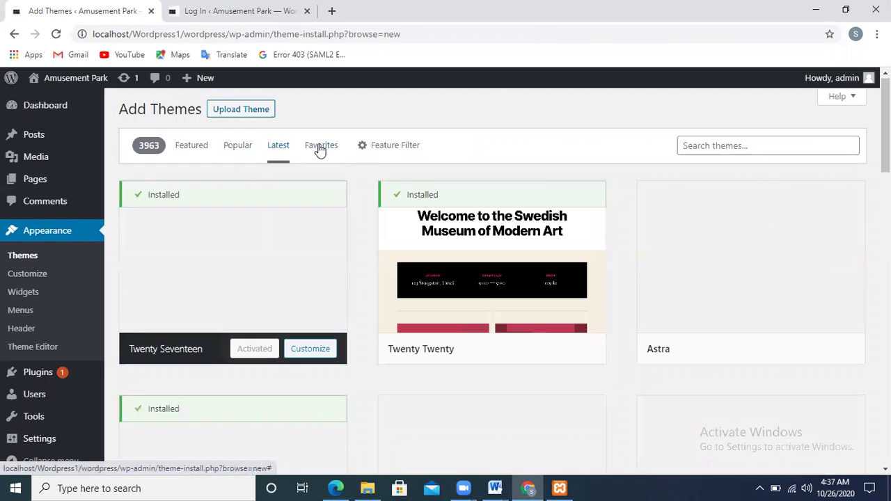
click(319, 149)
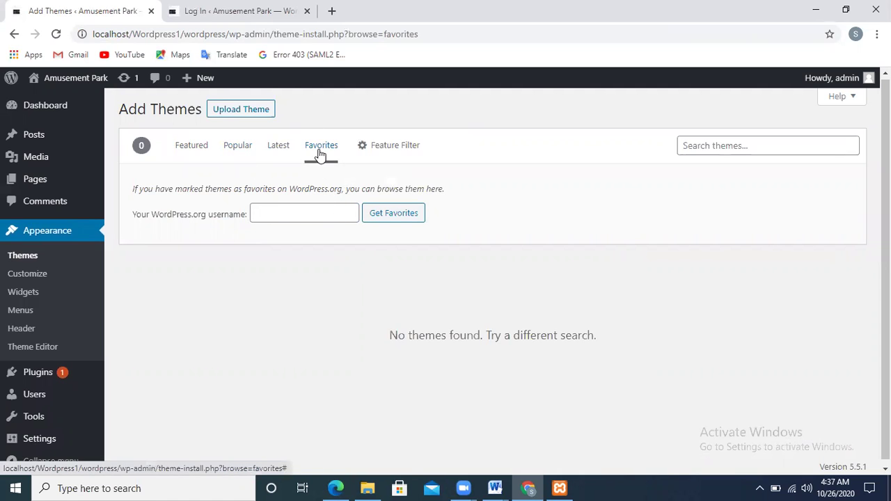
click(236, 154)
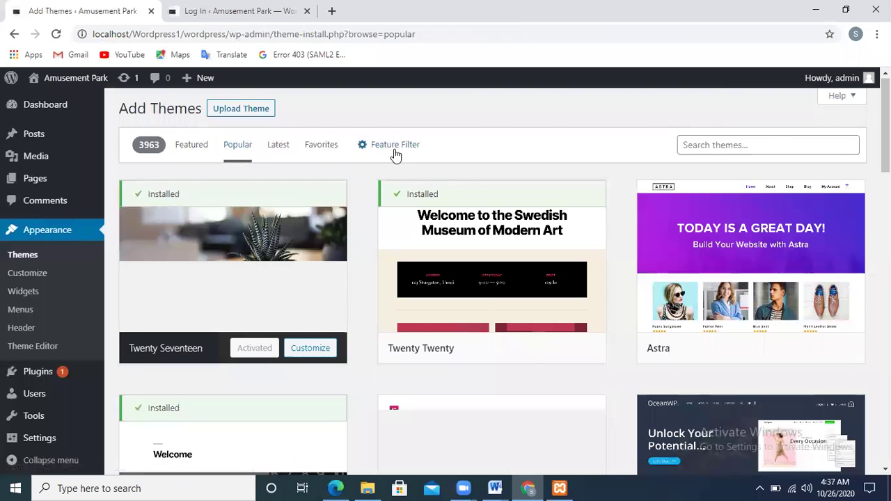
click(393, 148)
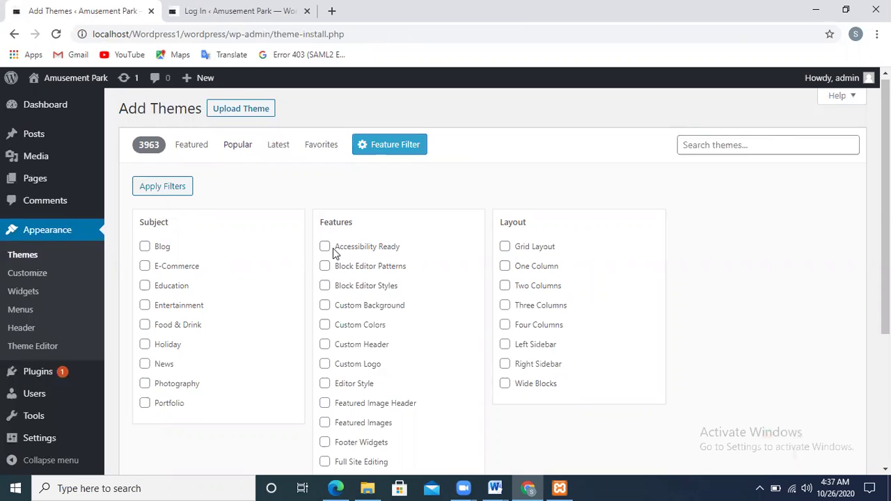
- Filter the theme directory to E-Commerce themes under Subject
click(144, 267)
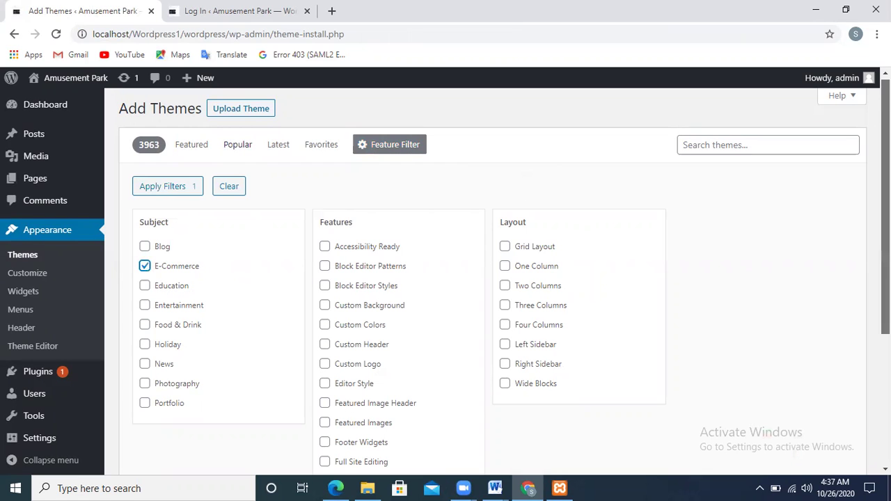
scroll(487, 278, down, 3)
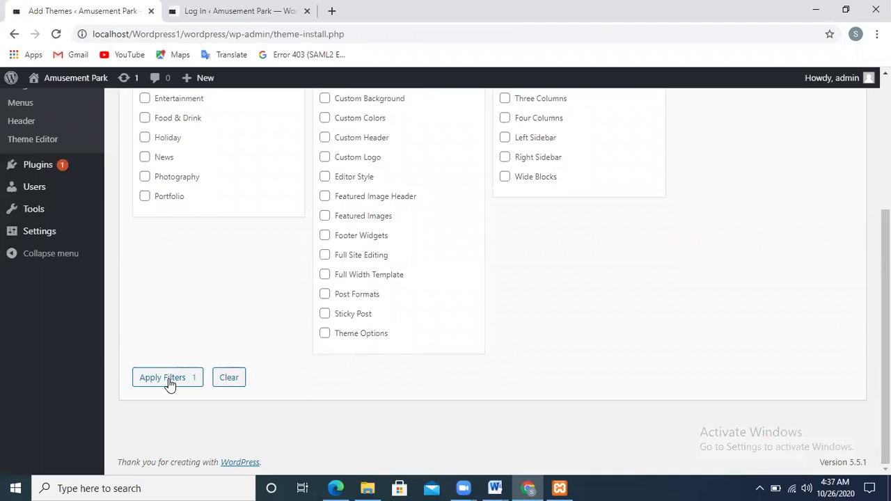
click(169, 380)
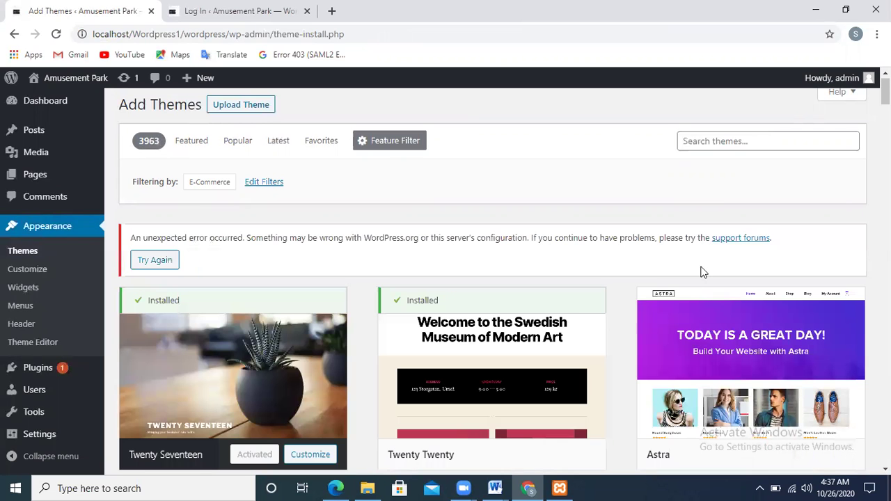
- Find Storefront among the E-Commerce results and open its details
scroll(492, 278, down, 12)
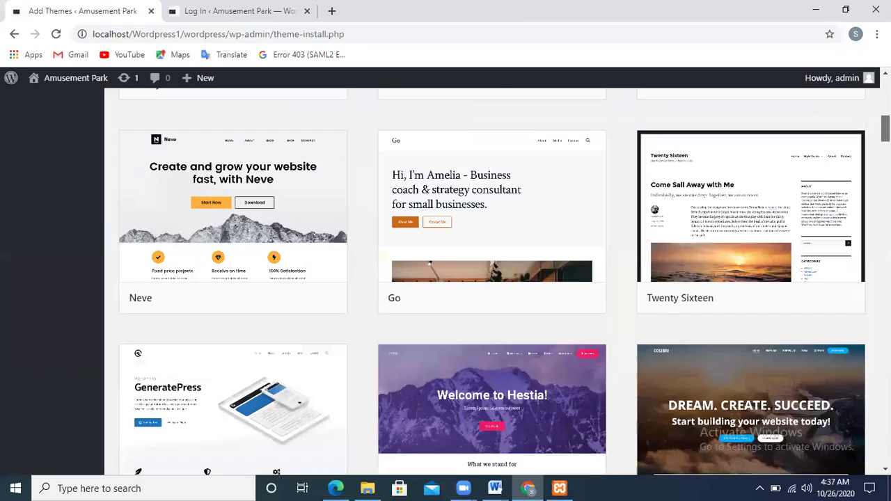
scroll(492, 278, down, 9)
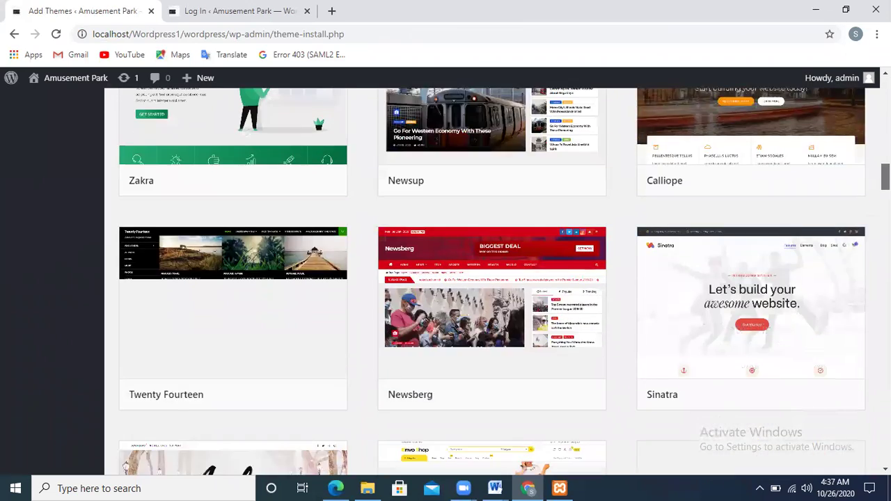
scroll(492, 279, down, 5)
scroll(492, 278, up, 10)
scroll(492, 278, up, 5)
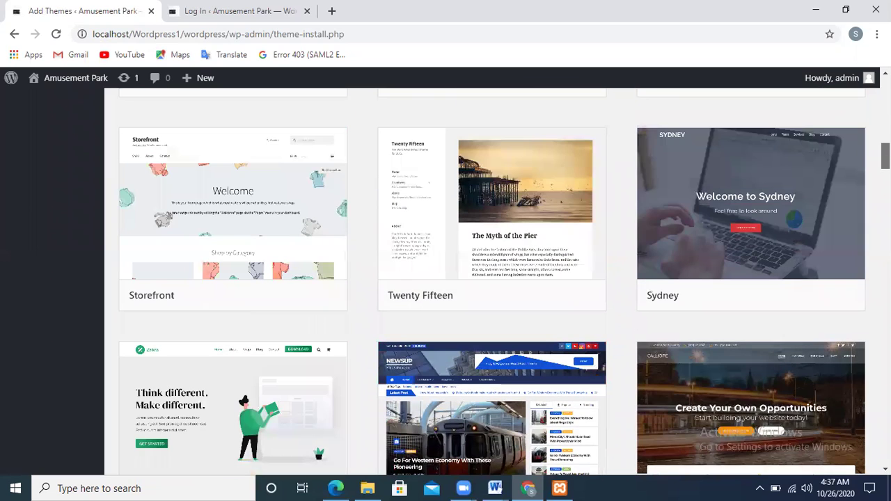
scroll(492, 278, down, 3)
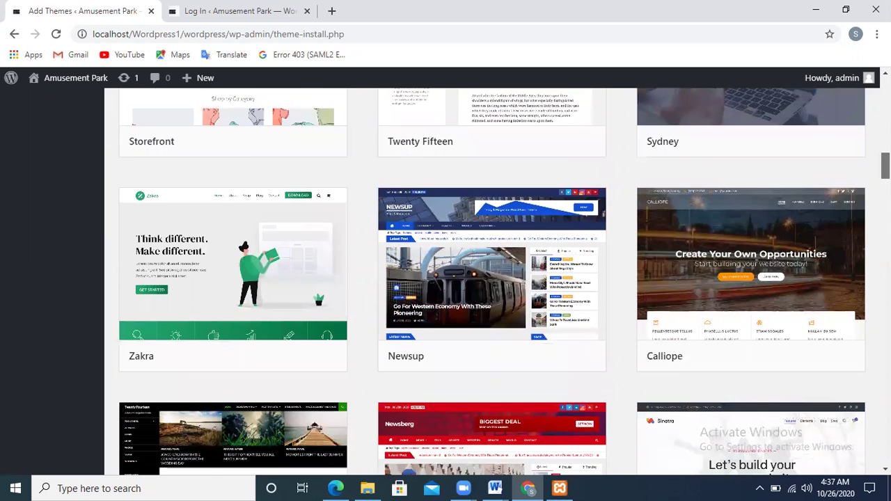
scroll(492, 279, up, 4)
scroll(492, 279, up, 2)
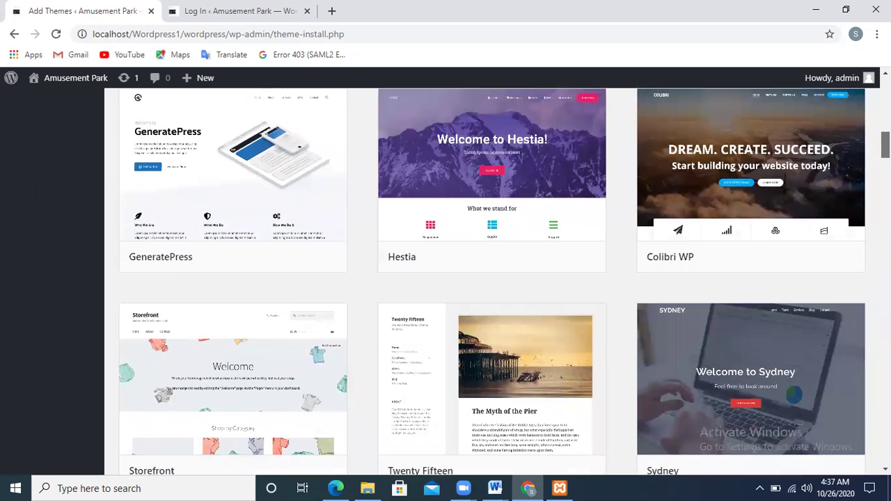
scroll(388, 243, down, 2)
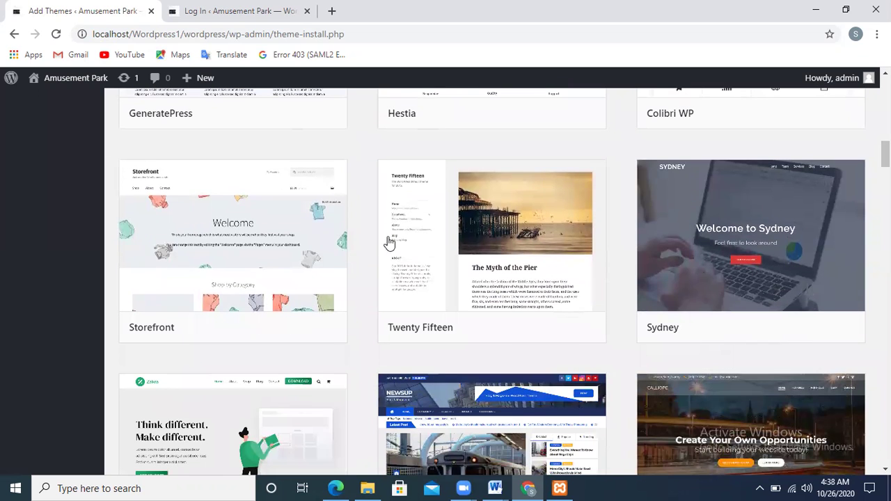
click(280, 244)
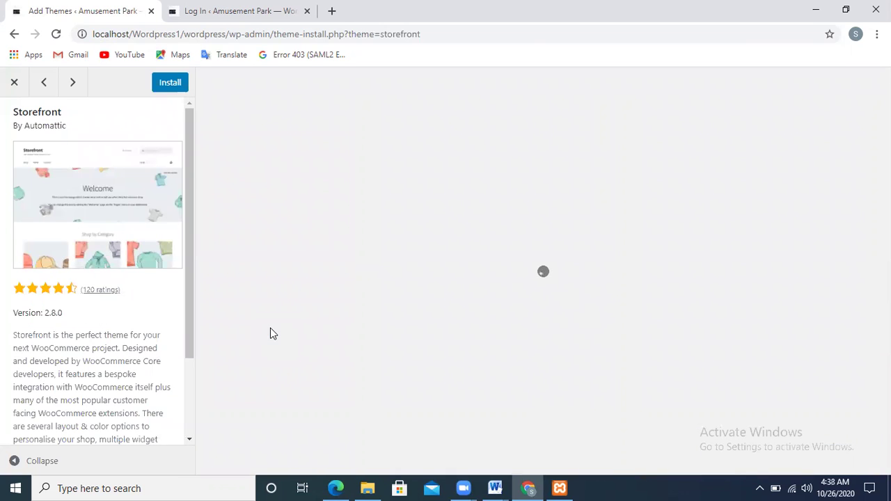
- Read the Storefront 2.8.0 description, then start installing Storefront
drag(189, 252, 200, 328)
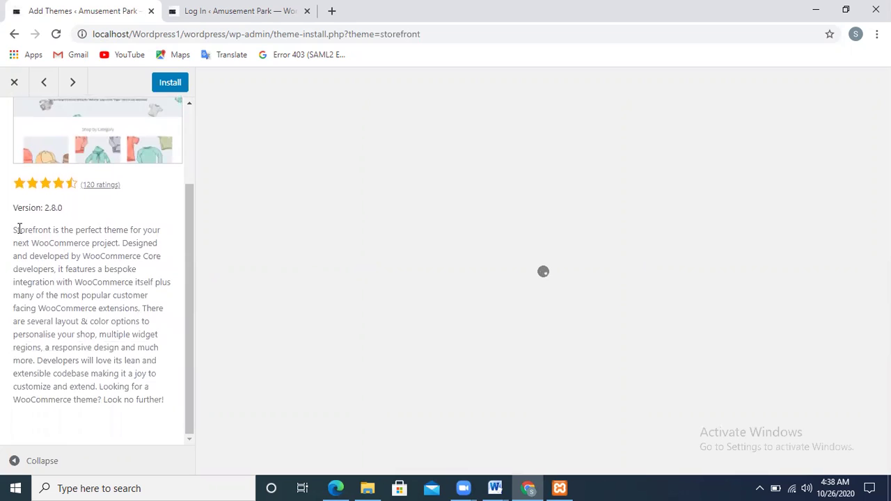
drag(19, 230, 122, 366)
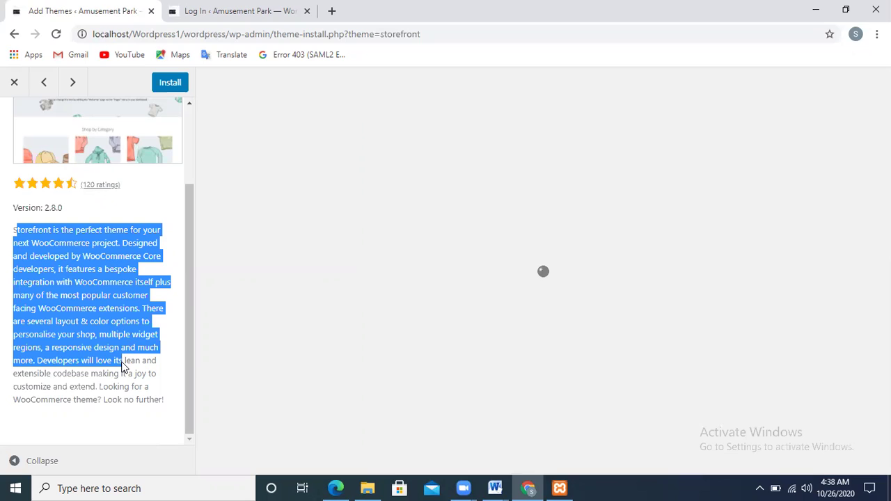
drag(122, 368, 122, 371)
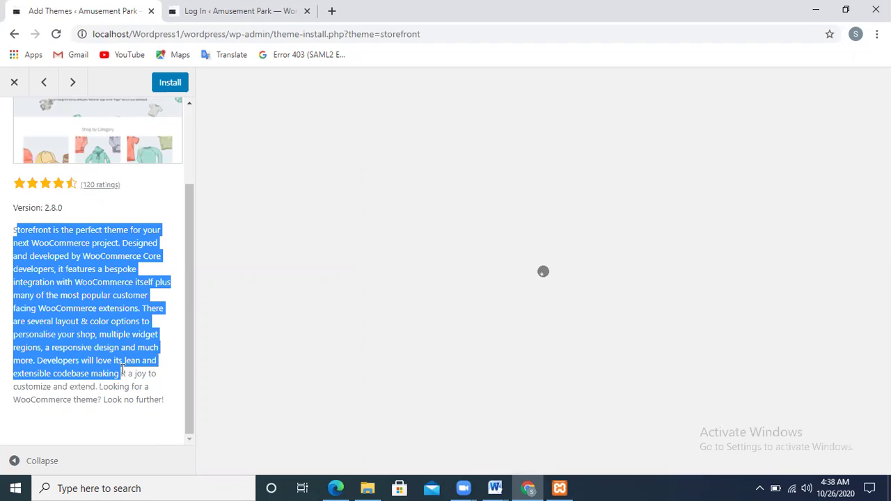
click(94, 318)
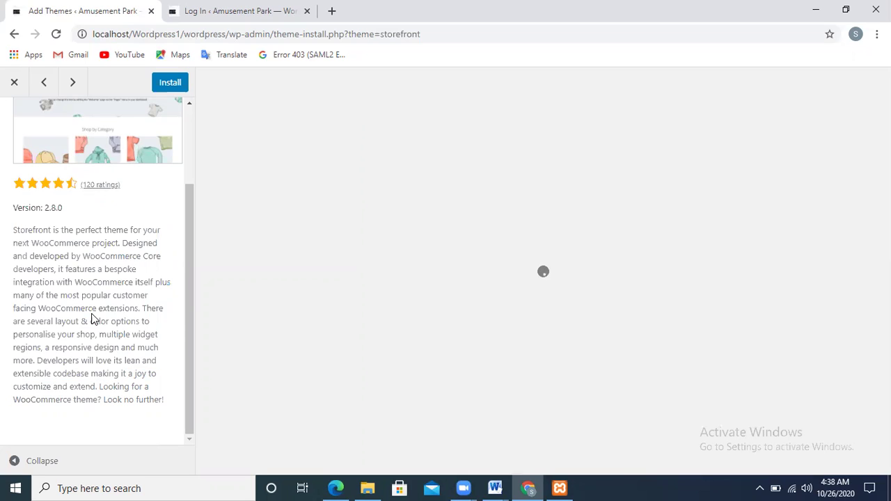
click(170, 84)
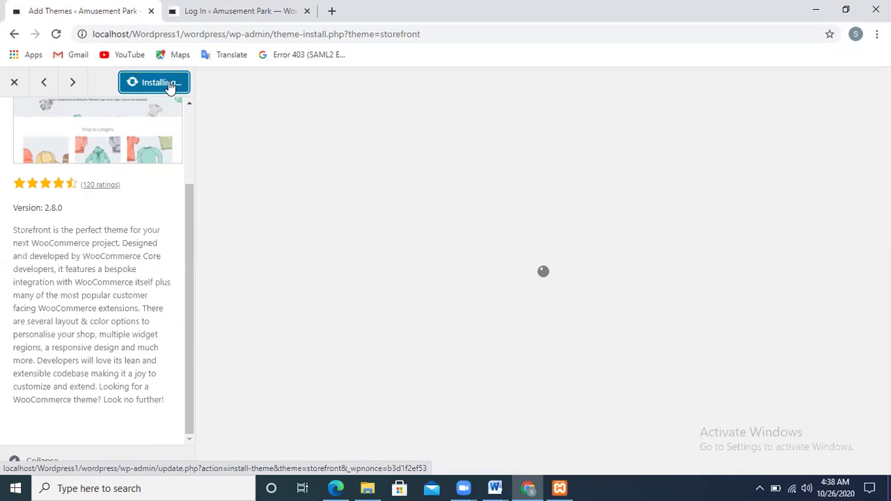
- Scroll the Storefront details back to the top and bring up the Lab 04 handout PDF in Edge
click(189, 113)
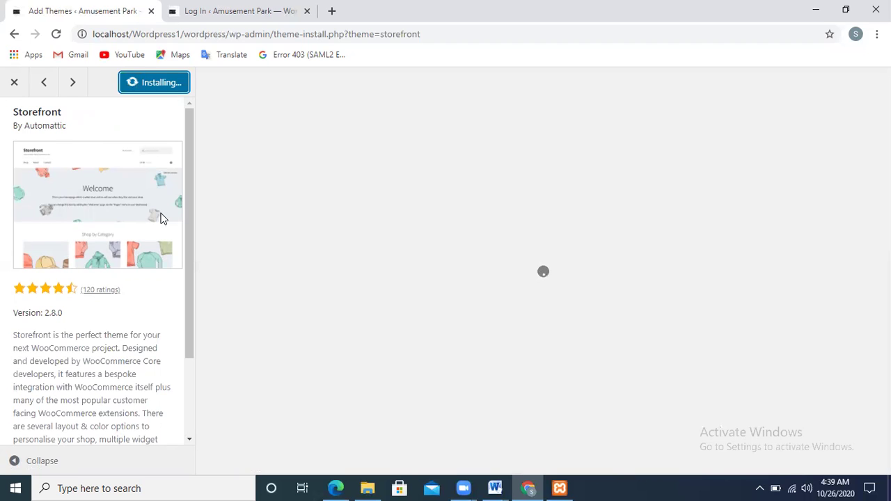
click(335, 488)
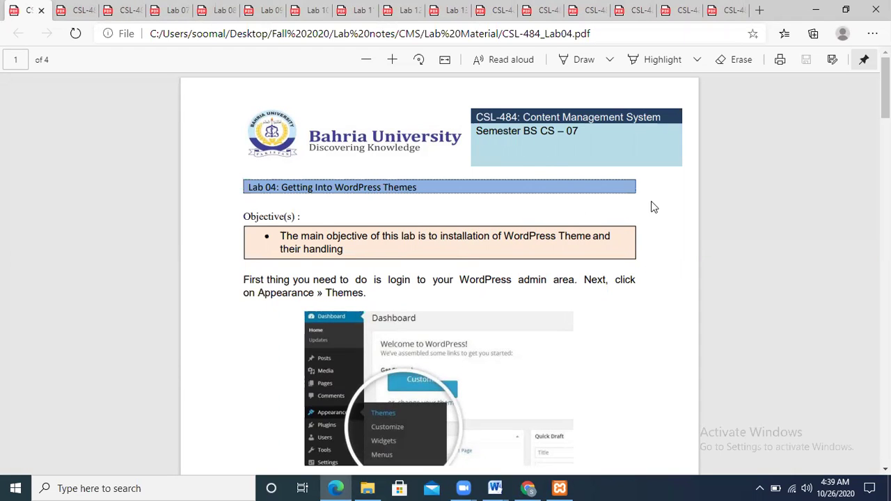
- Scroll the Lab 04 handout to page 4's Exercises list, ending with Top Menu Navigation
drag(885, 92, 885, 113)
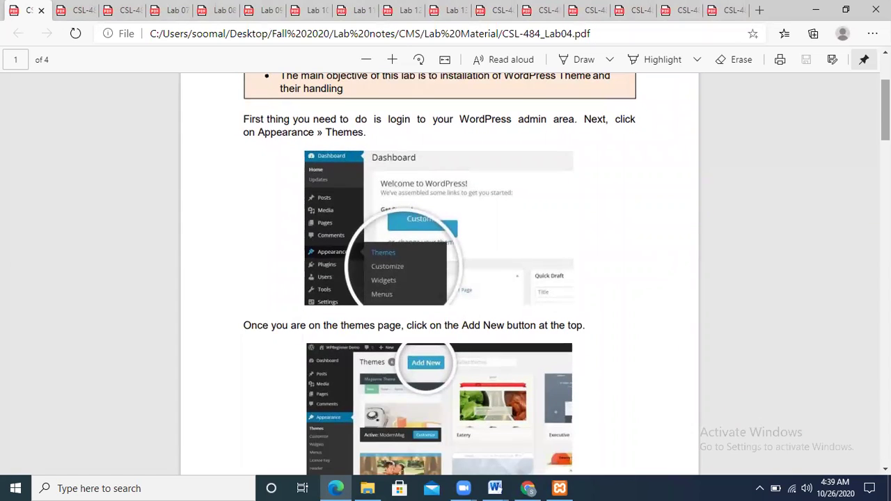
drag(885, 113, 885, 184)
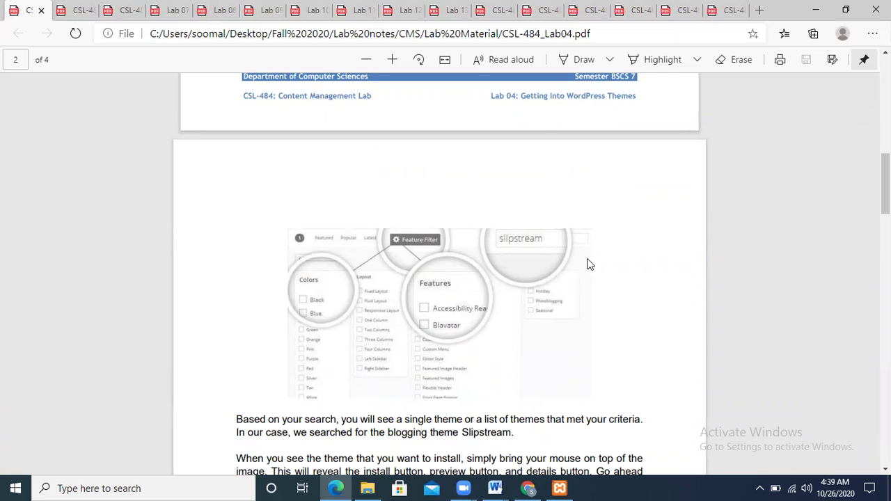
drag(885, 183, 885, 239)
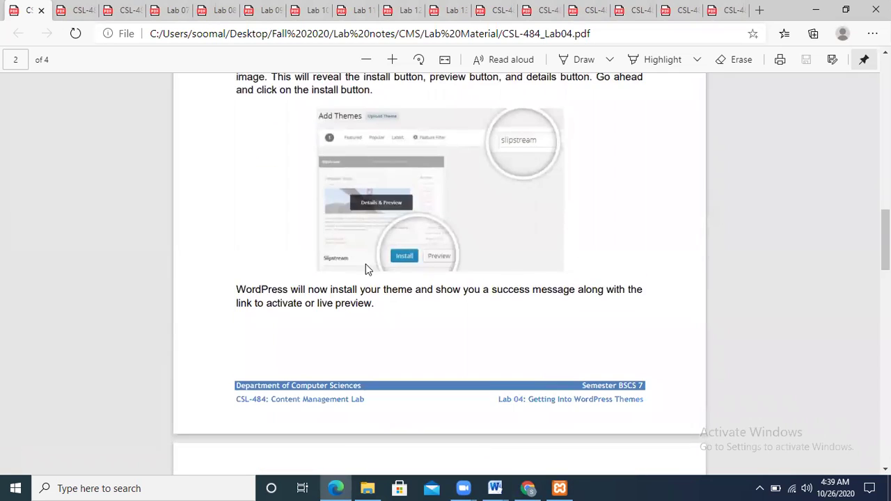
scroll(439, 257, down, 5)
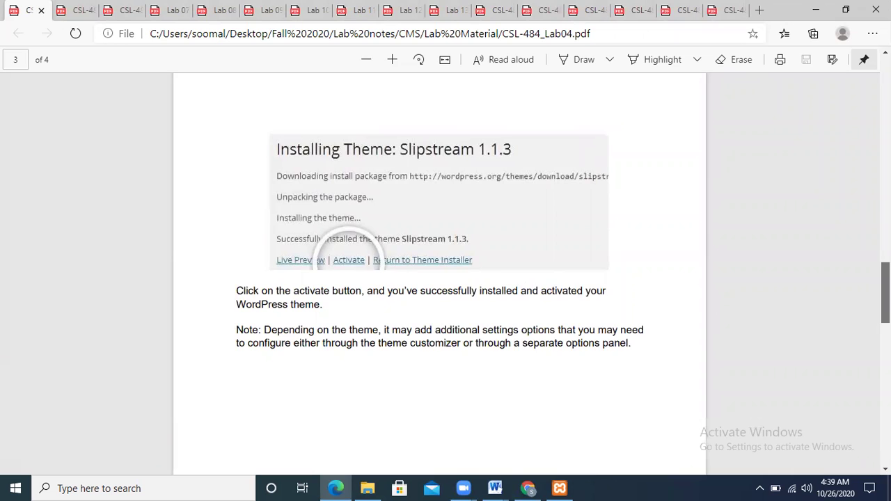
scroll(356, 263, down, 5)
scroll(438, 272, down, 3)
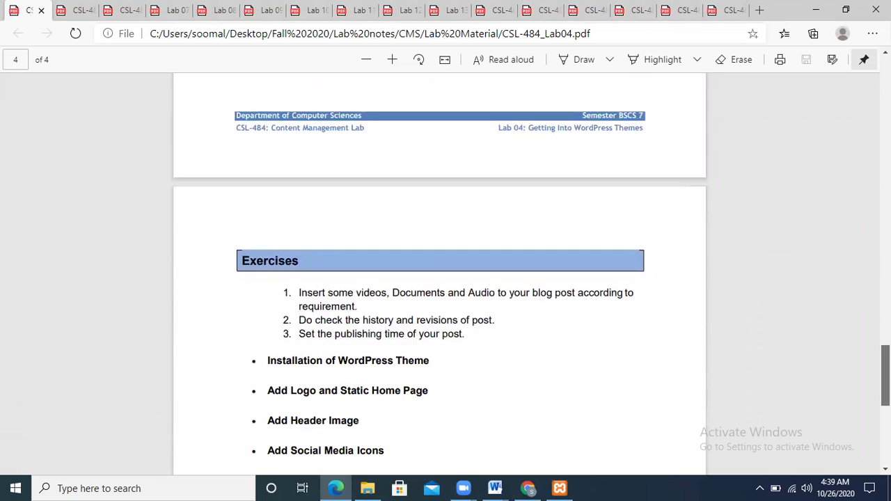
scroll(439, 271, down, 2)
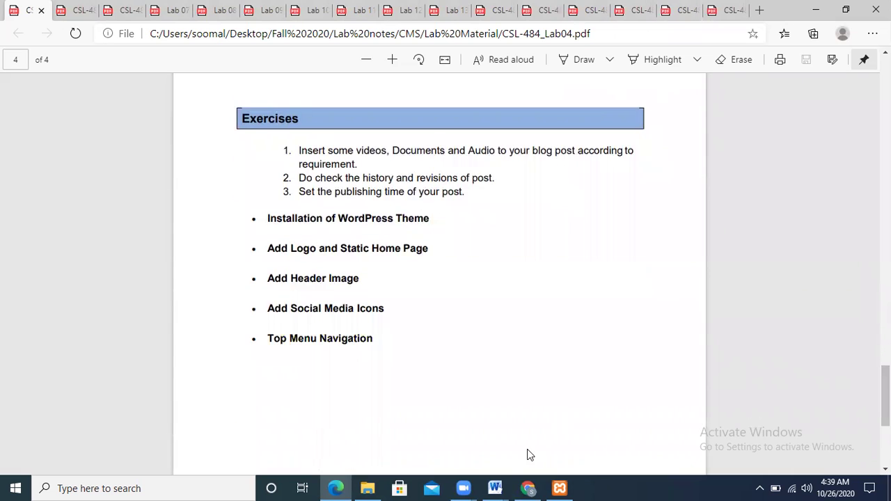
click(462, 480)
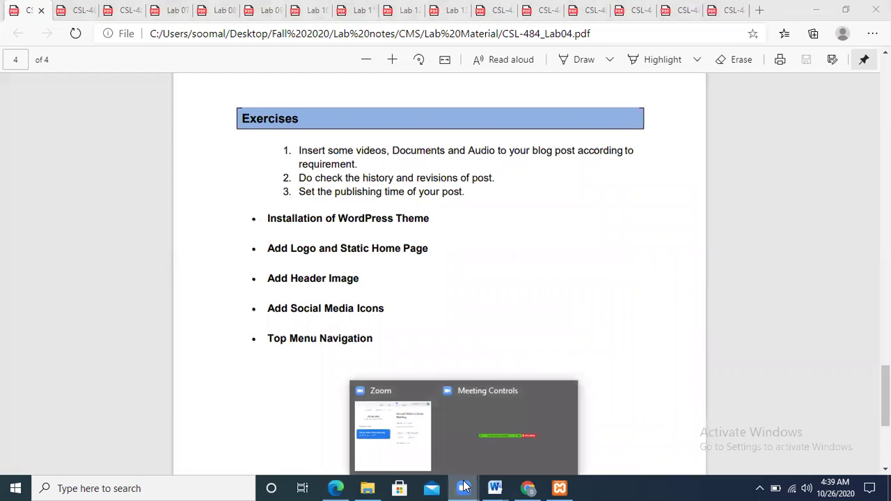
- Return to Chrome and activate the newly installed Storefront theme
click(528, 487)
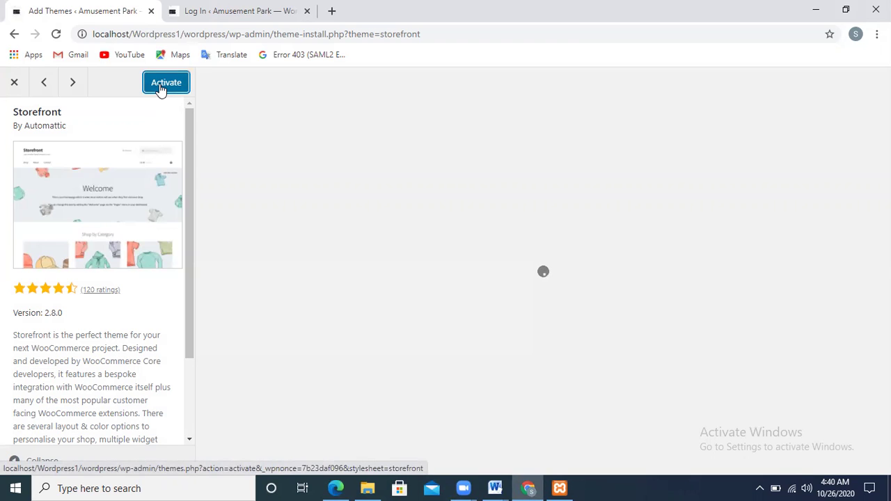
click(162, 84)
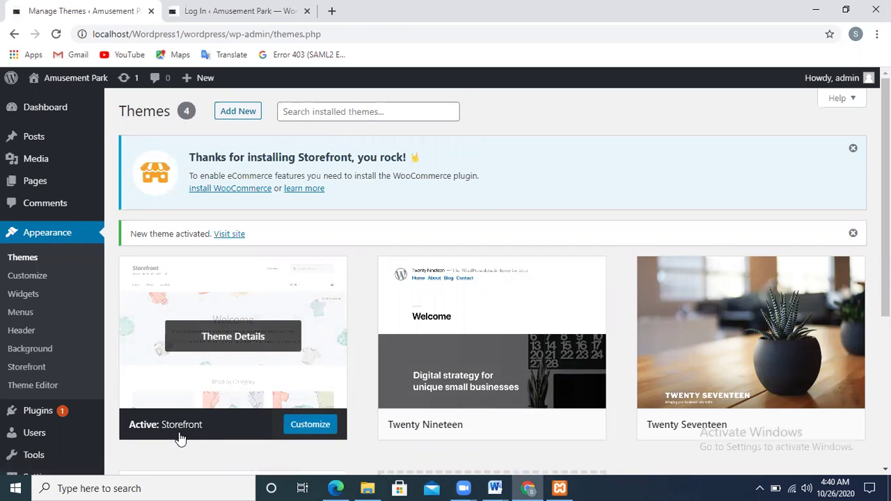
- Customize Storefront, start the guided tour and skip the logo step
click(314, 427)
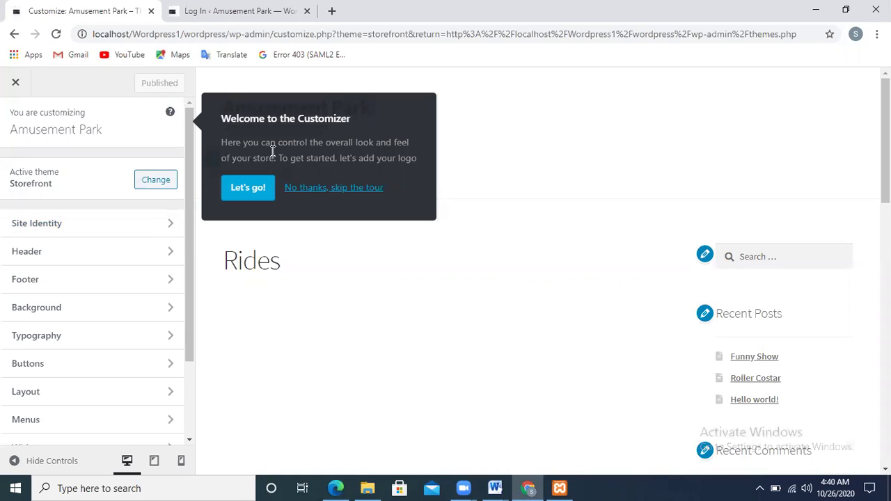
click(249, 189)
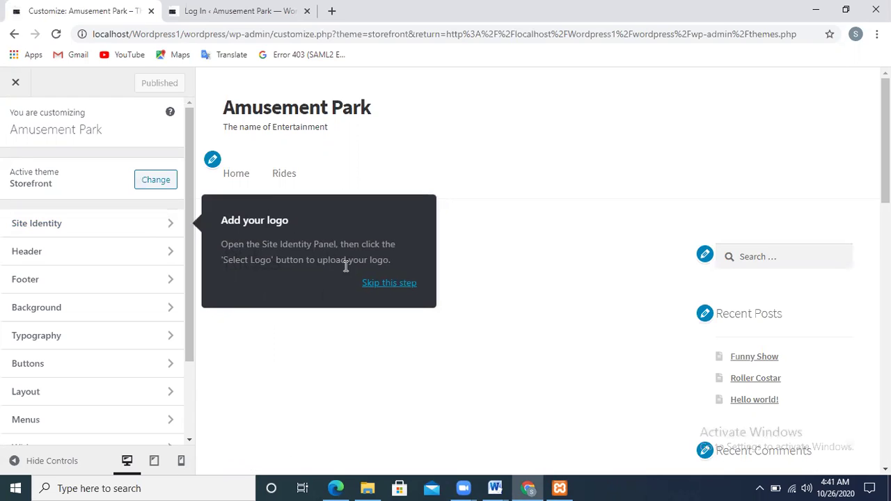
click(379, 283)
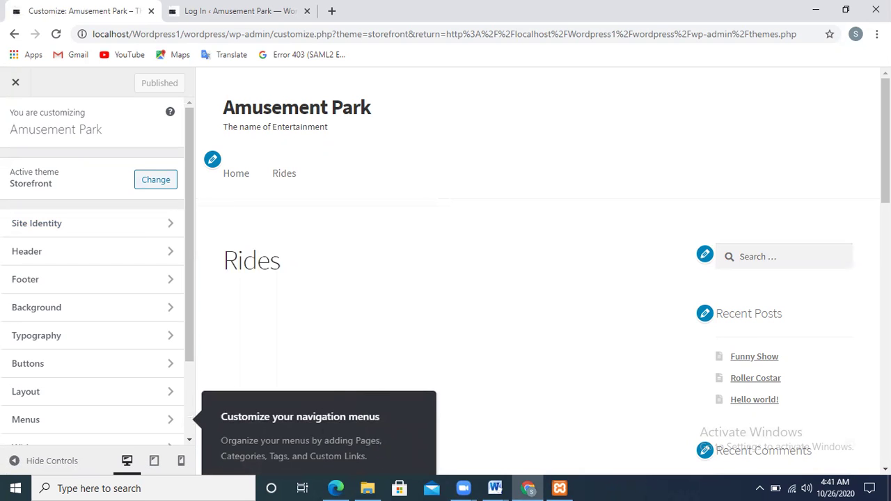
scroll(543, 271, down, 3)
scroll(543, 271, up, 3)
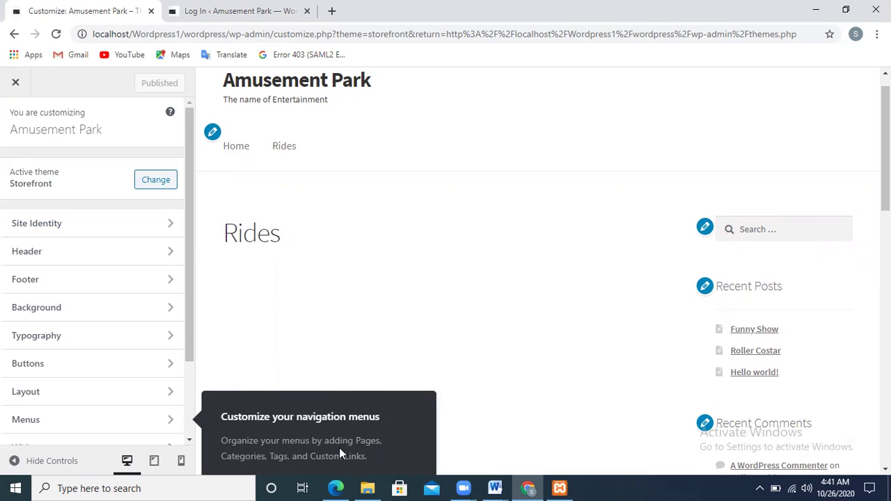
- Read through the tour's navigation menus tip, highlighting its words and paragraphs
drag(186, 356, 214, 423)
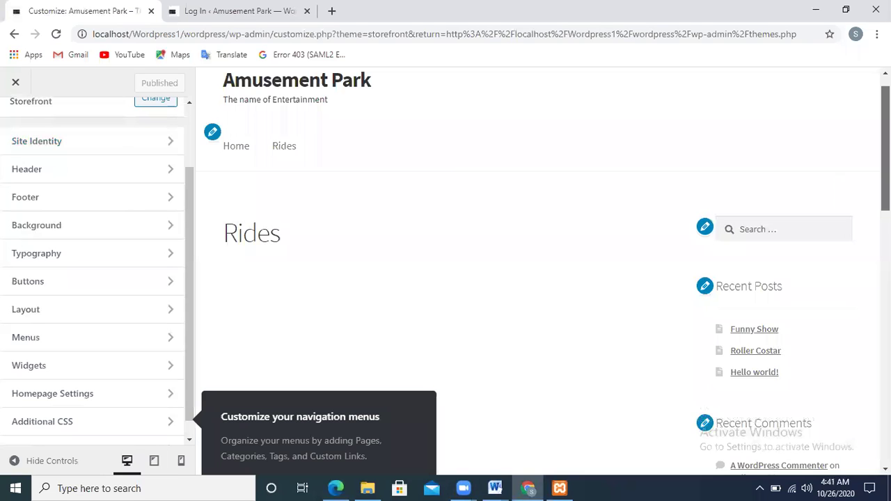
double_click(338, 417)
click(350, 457)
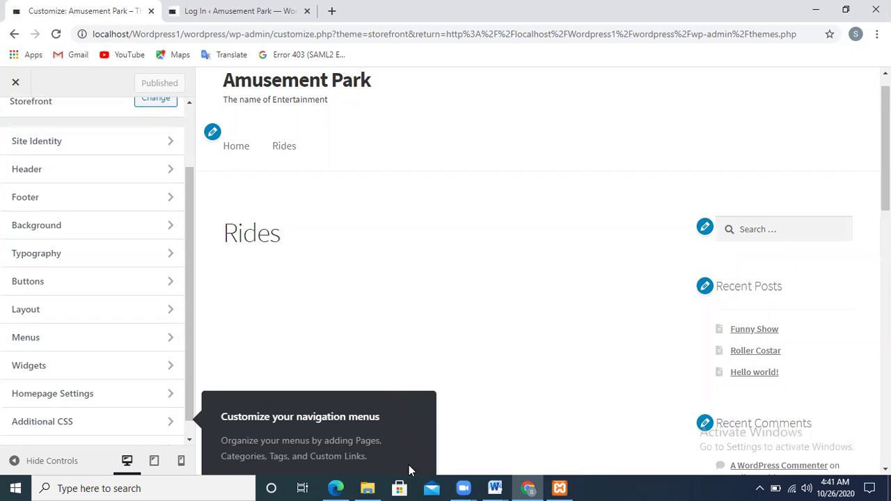
drag(408, 464, 221, 456)
double_click(360, 404)
click(263, 409)
scroll(189, 426, down, 1)
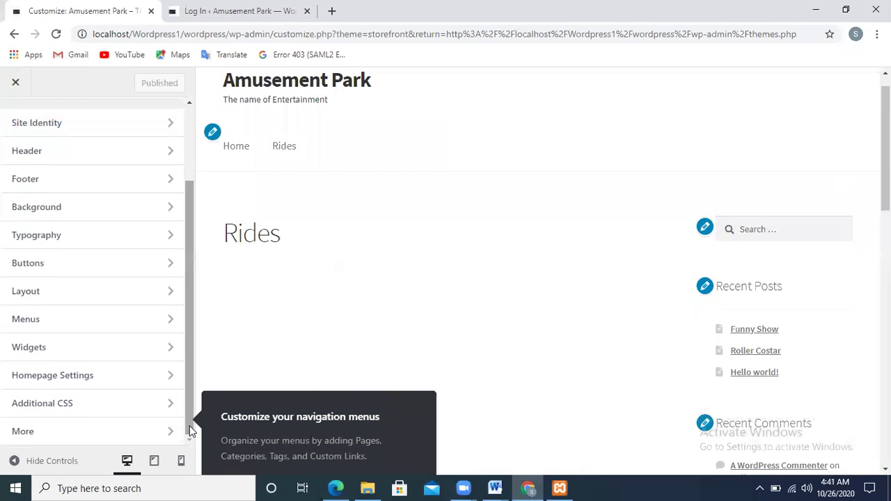
double_click(300, 439)
triple_click(301, 440)
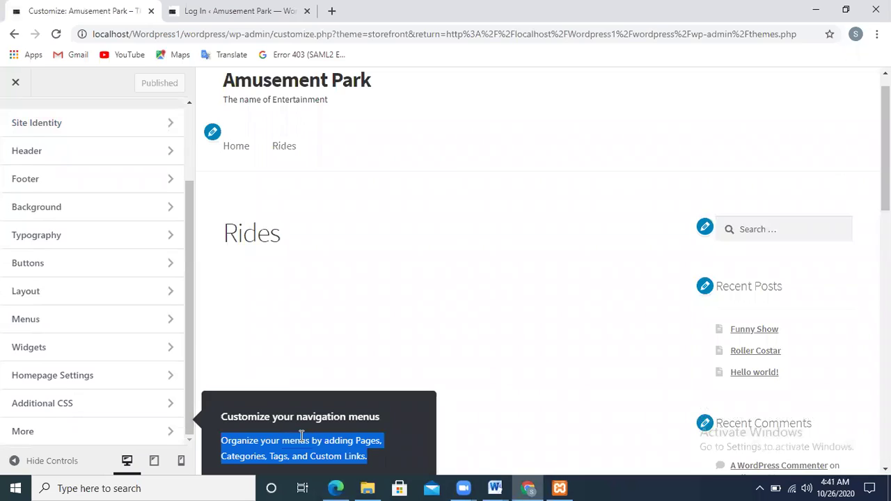
click(357, 435)
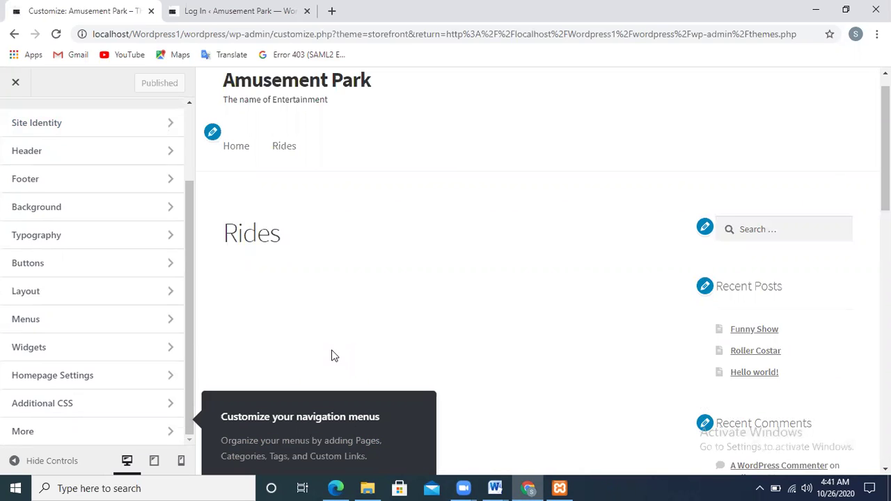
scroll(536, 272, down, 15)
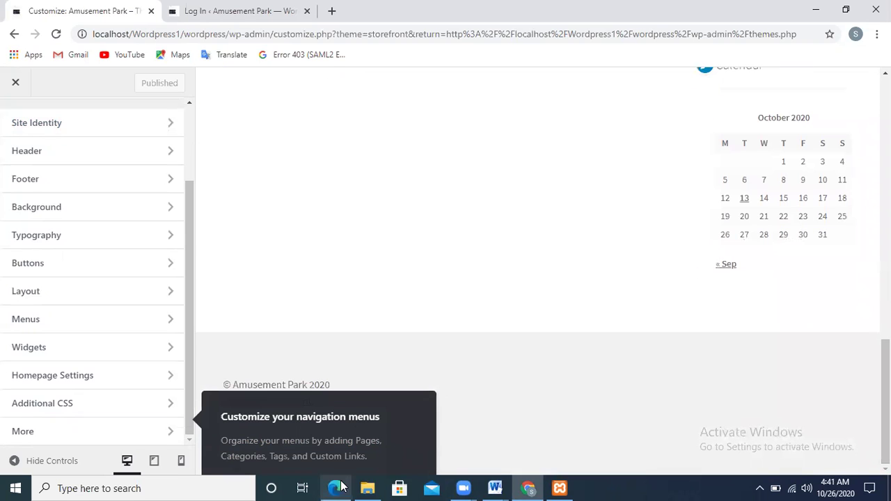
triple_click(375, 458)
click(376, 458)
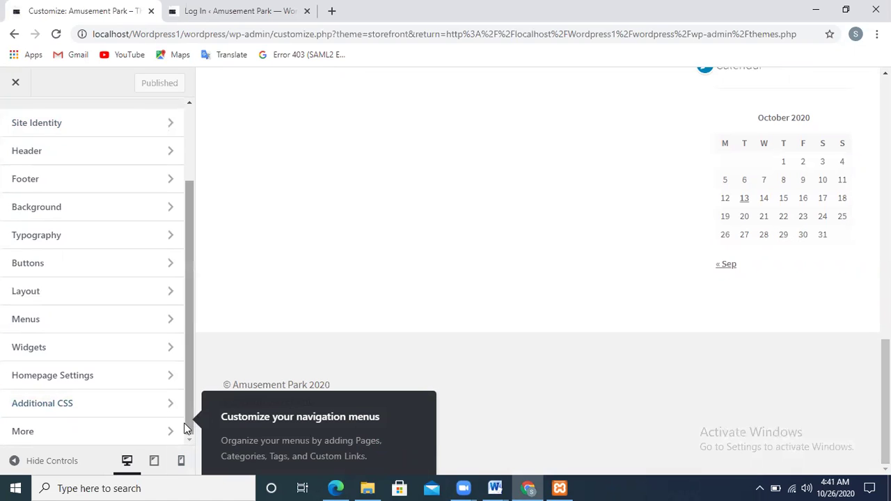
- Look into the More, Additional CSS and Typography sections, then close the Customizer
click(156, 435)
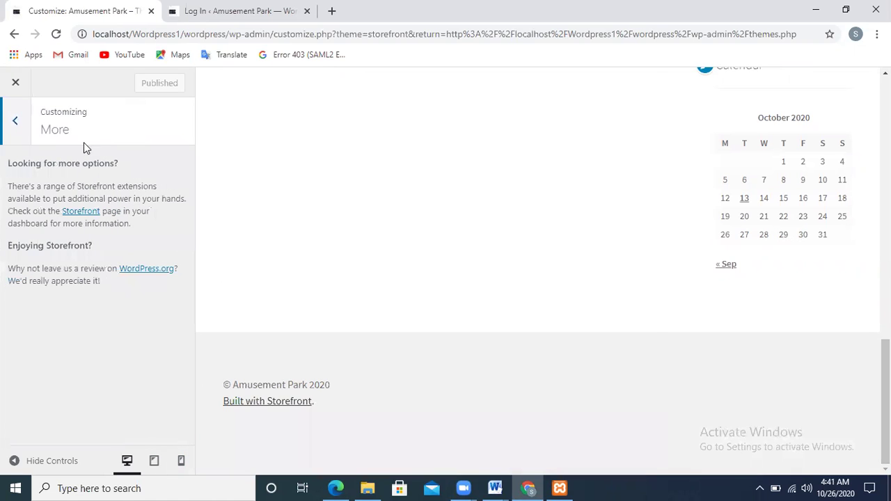
click(14, 129)
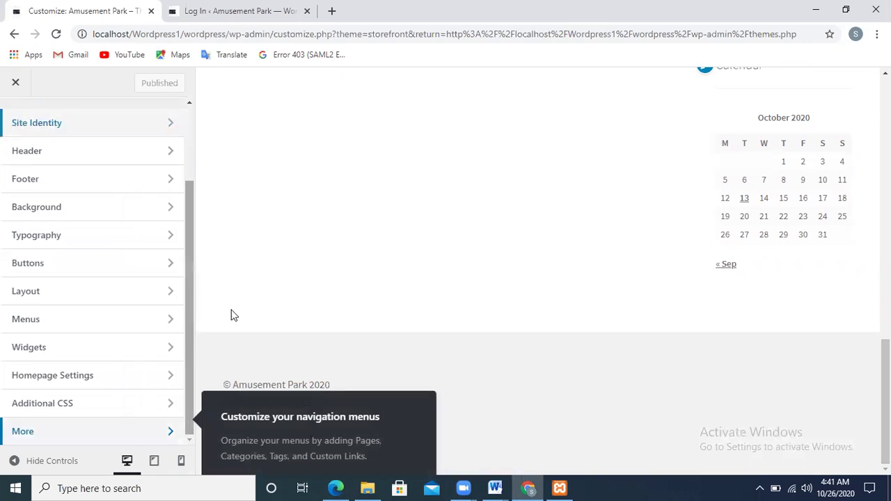
click(161, 409)
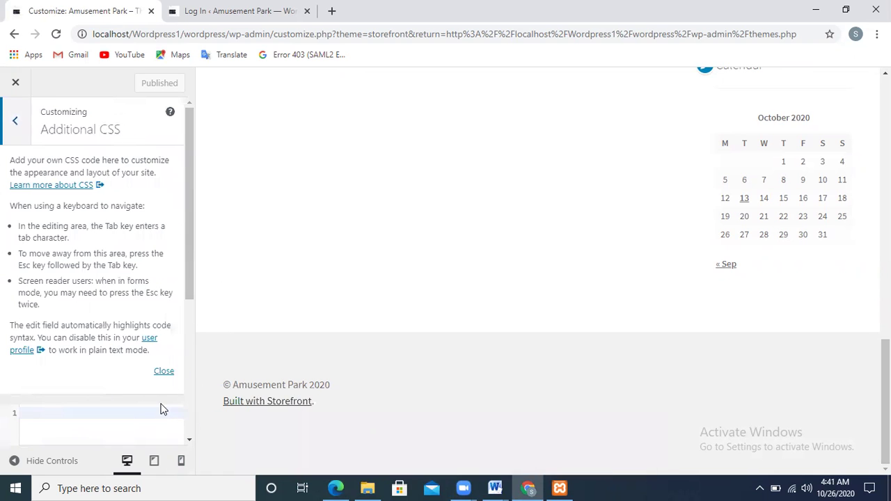
click(18, 122)
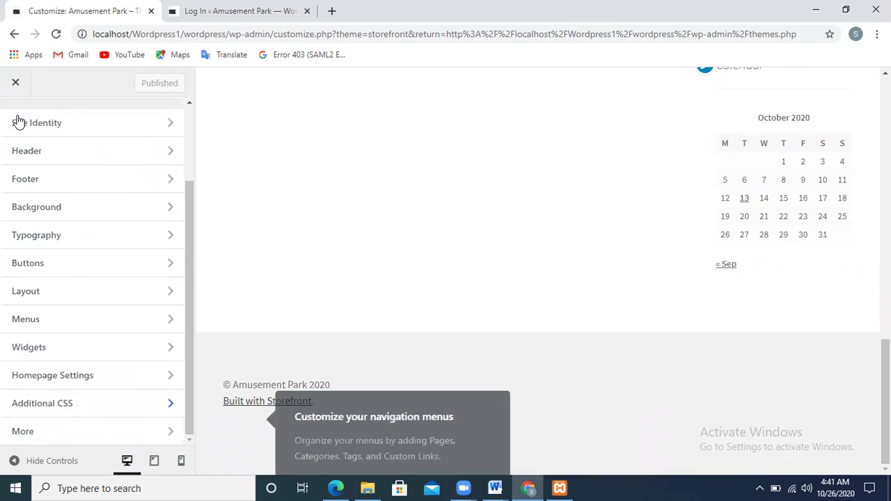
click(66, 230)
click(14, 89)
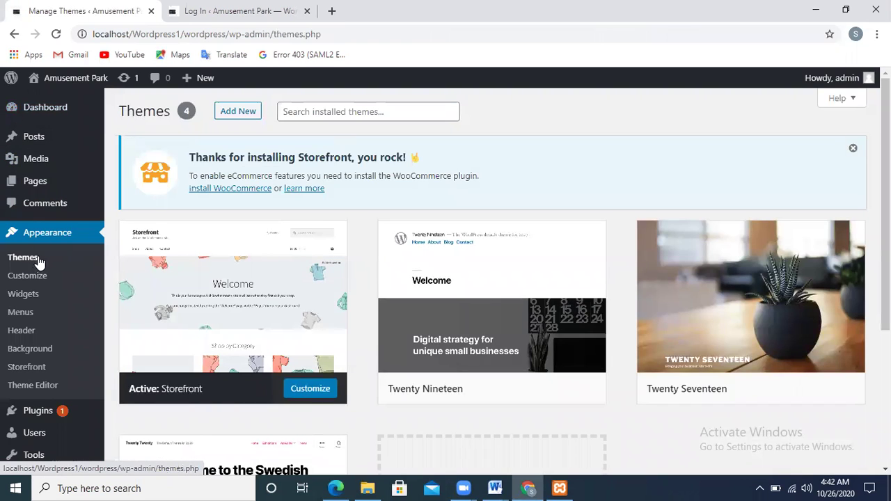
- Reopen the Customizer for the active Storefront theme and return its sidebar to the top
click(28, 276)
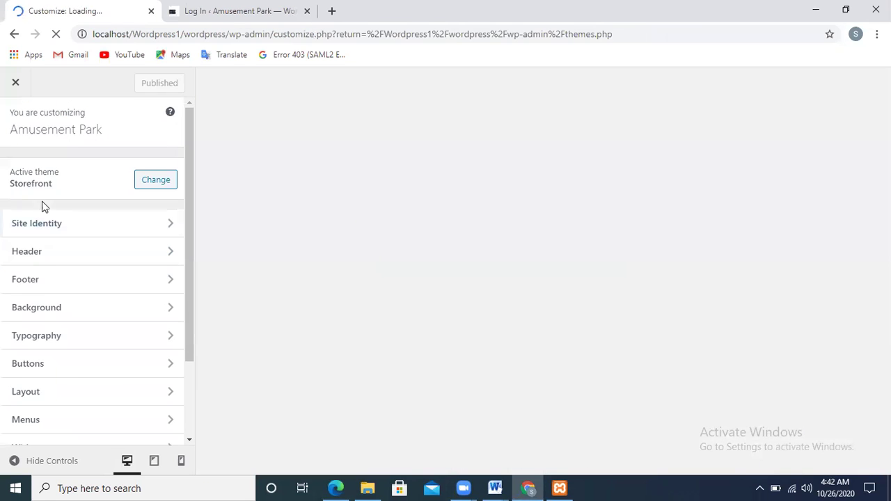
scroll(186, 398, down, 3)
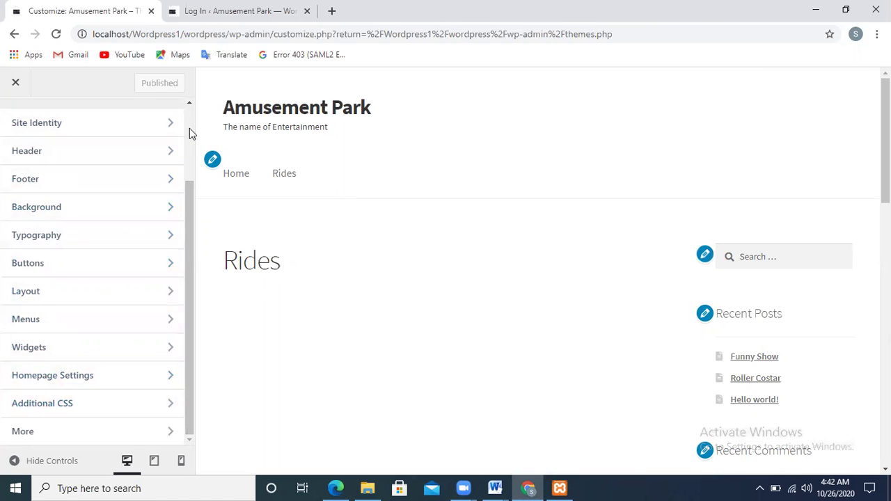
scroll(189, 129, up, 3)
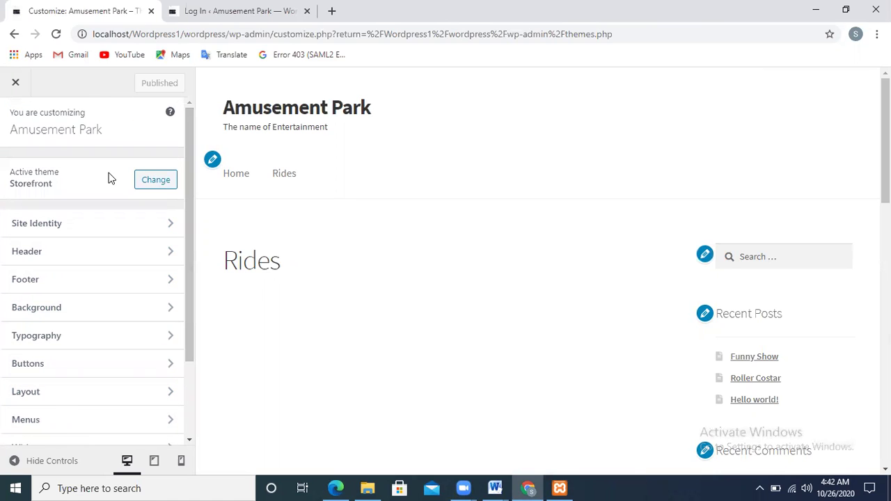
click(87, 223)
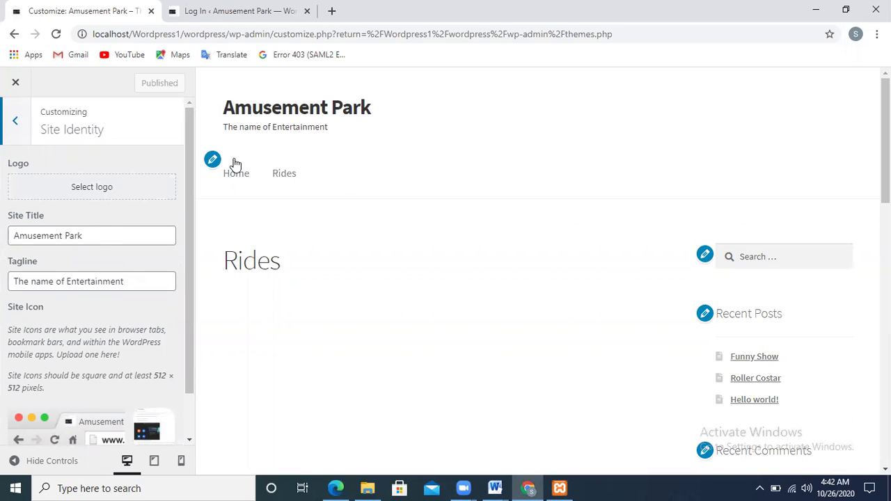
click(15, 122)
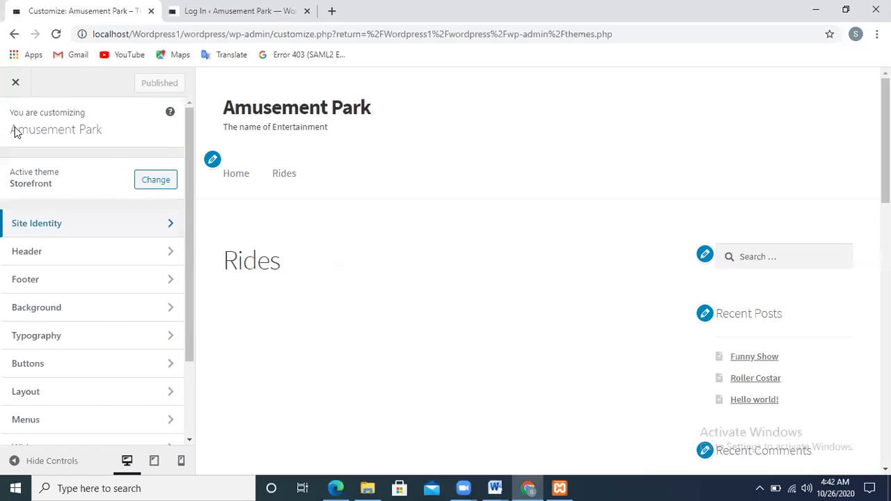
click(60, 251)
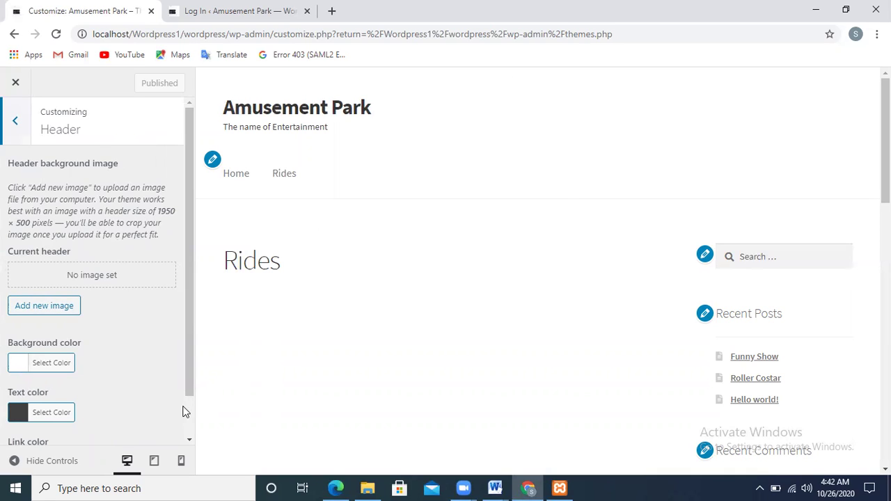
click(16, 122)
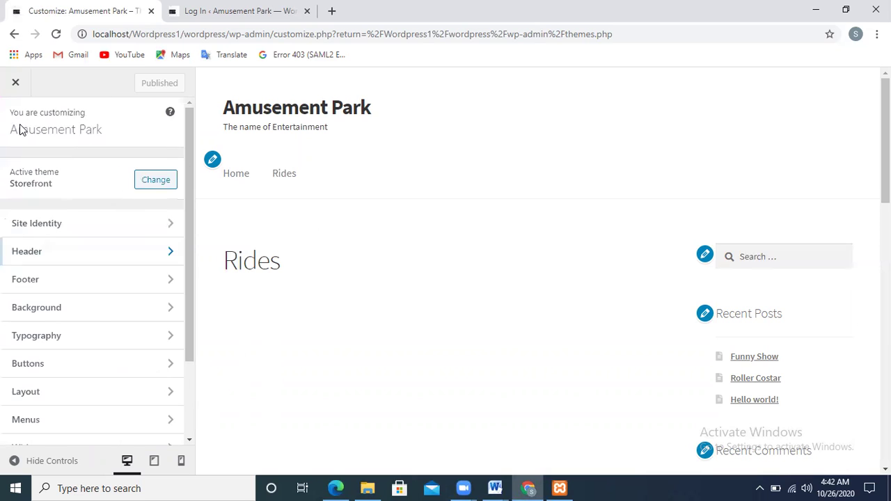
click(60, 285)
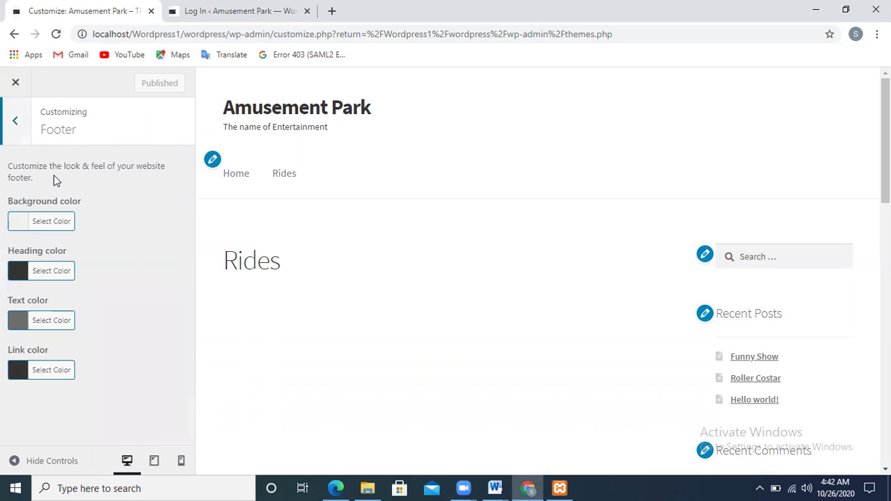
click(15, 123)
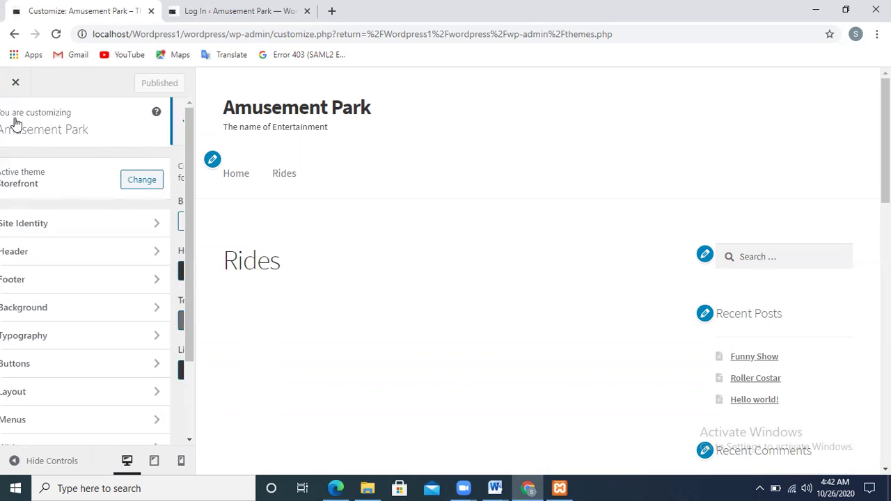
click(48, 308)
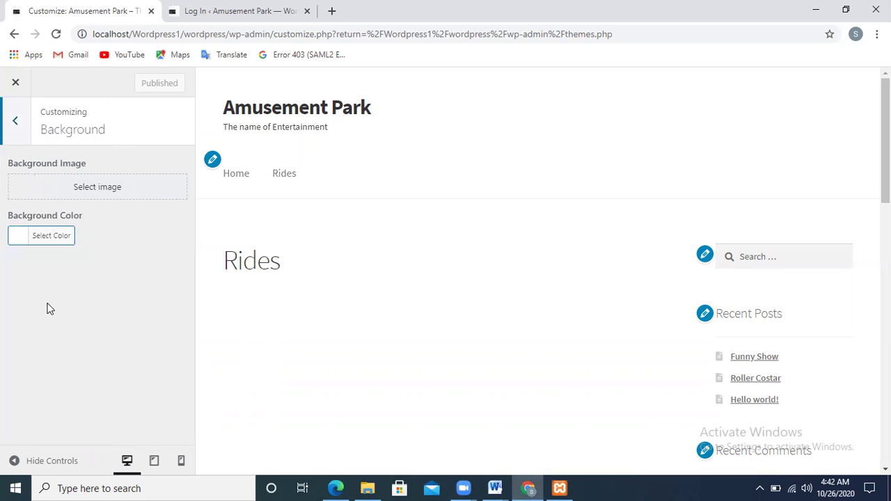
click(16, 124)
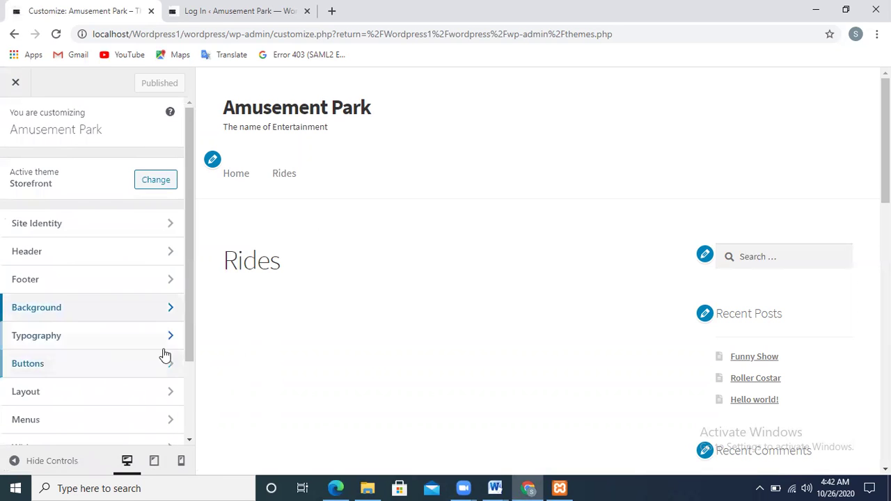
scroll(191, 401, down, 2)
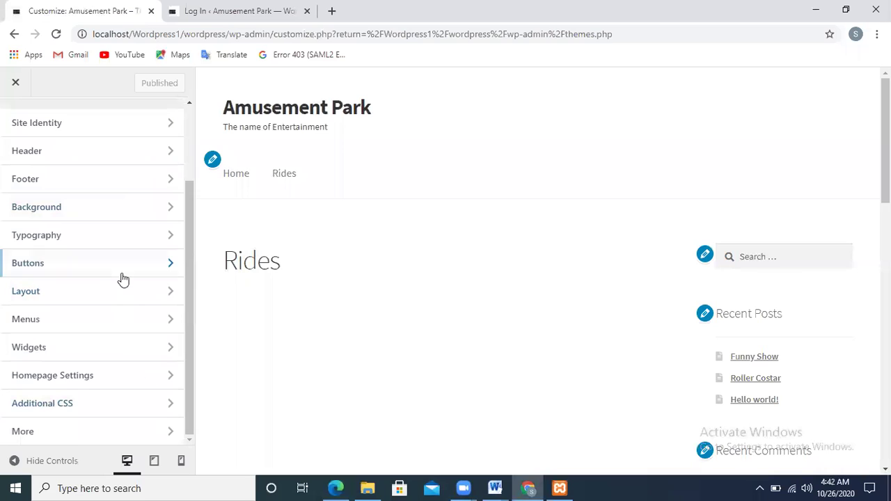
click(76, 348)
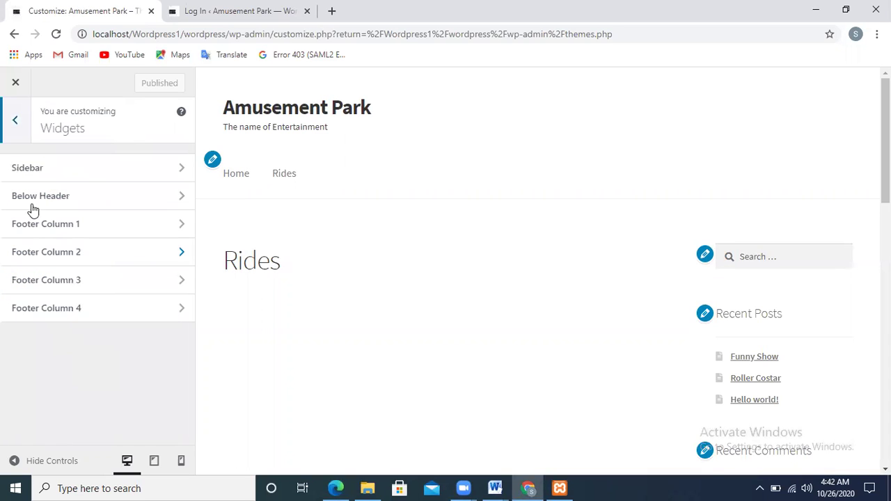
click(11, 123)
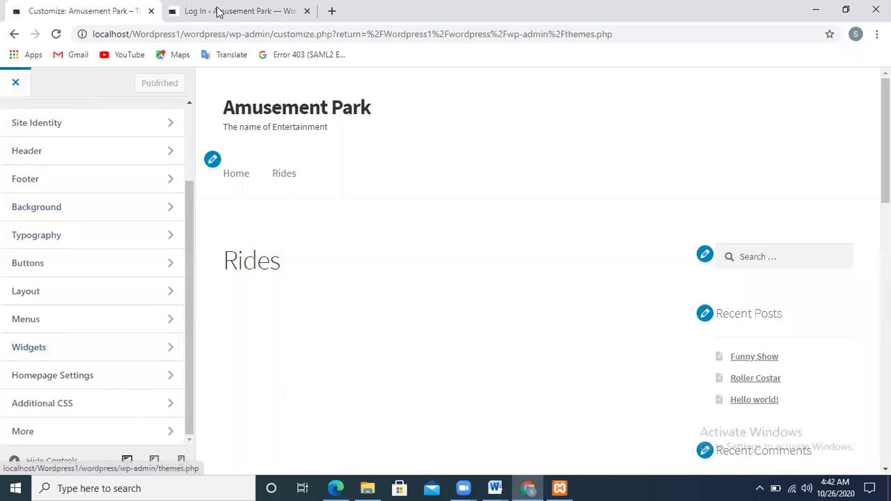
- Glance at the login page, return to the Manage Themes page, then bring up the Zoom meeting window
click(272, 10)
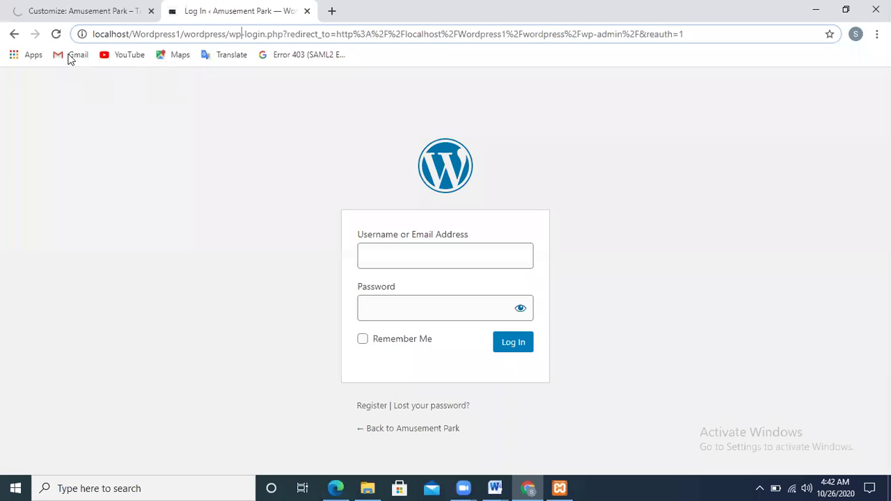
click(56, 10)
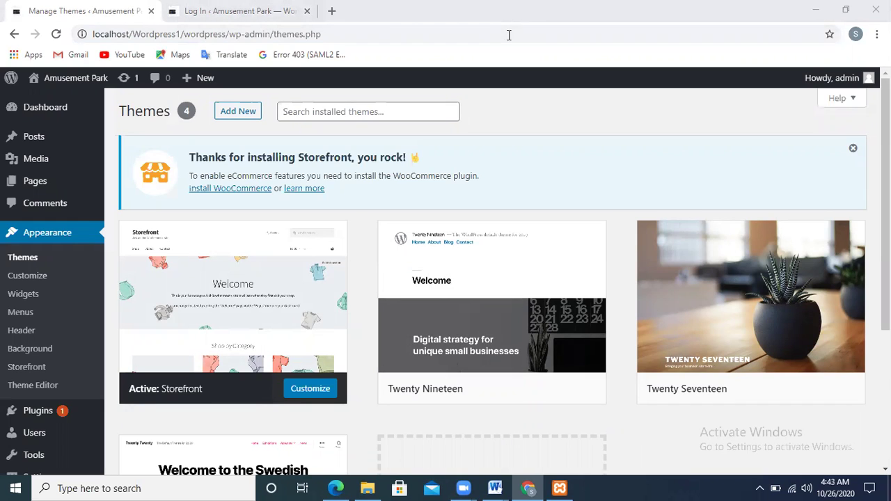
mouse_move(418, 308)
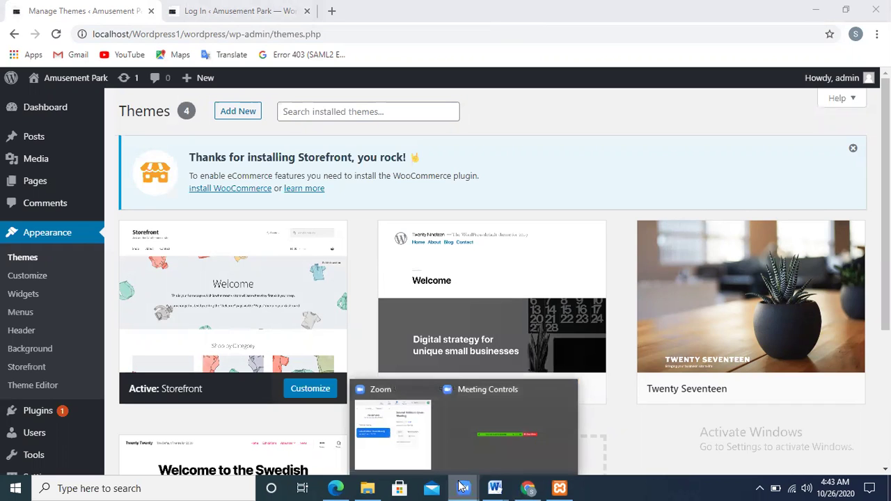
click(418, 449)
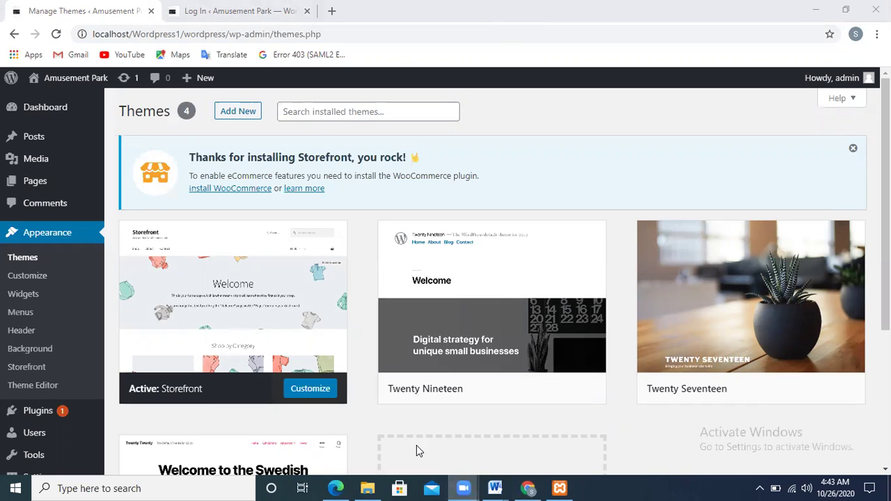